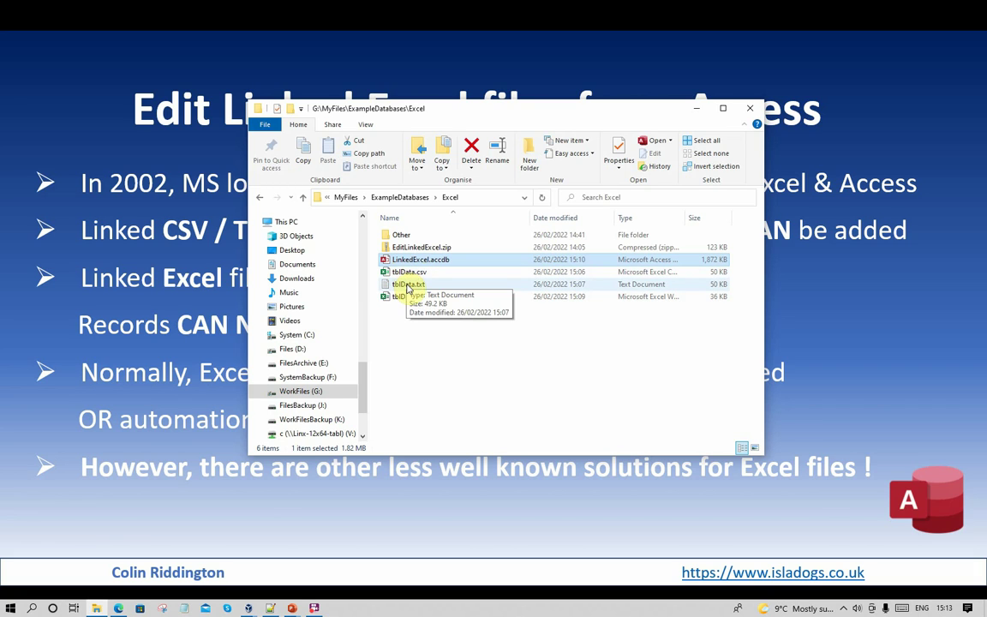
Open the LinkedExcel.accdb database in Access from File Explorer.
{"action": "double_click", "coordinate": [429, 259]}
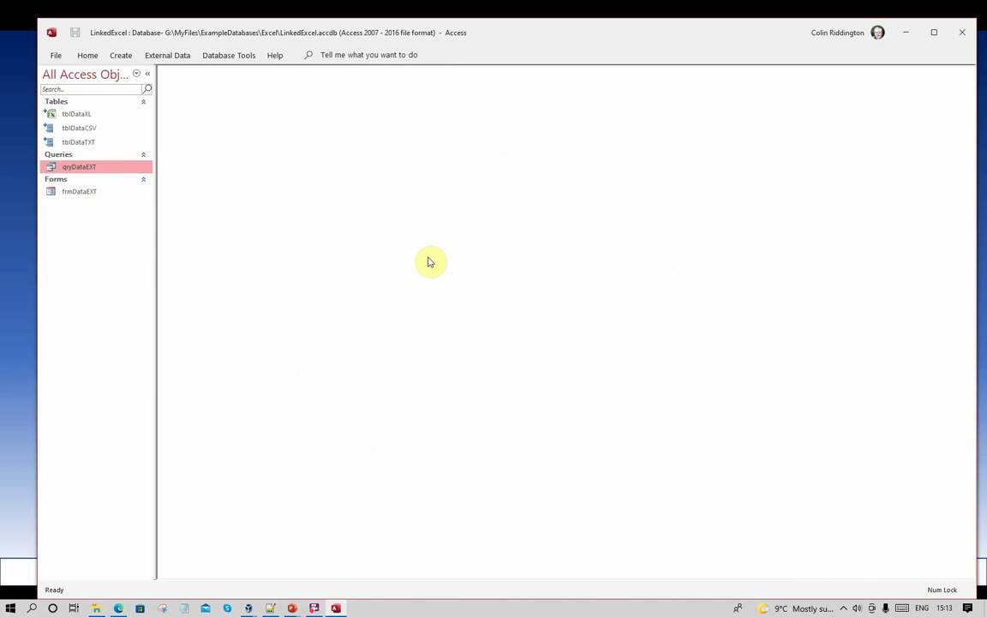
{"action": "double_click", "coordinate": [84, 117]}
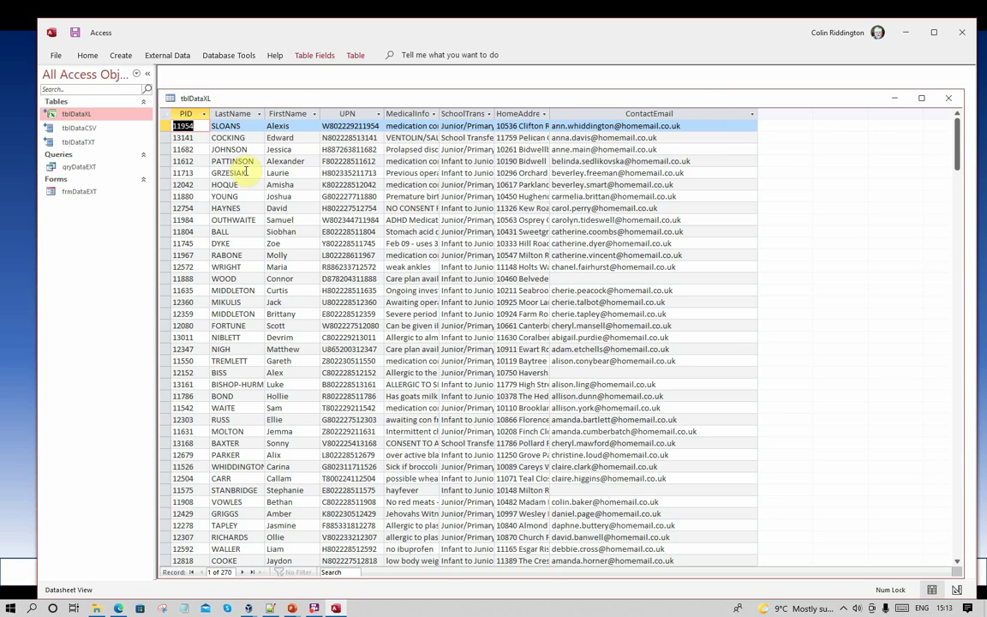
{"action": "left_click", "coordinate": [230, 137]}
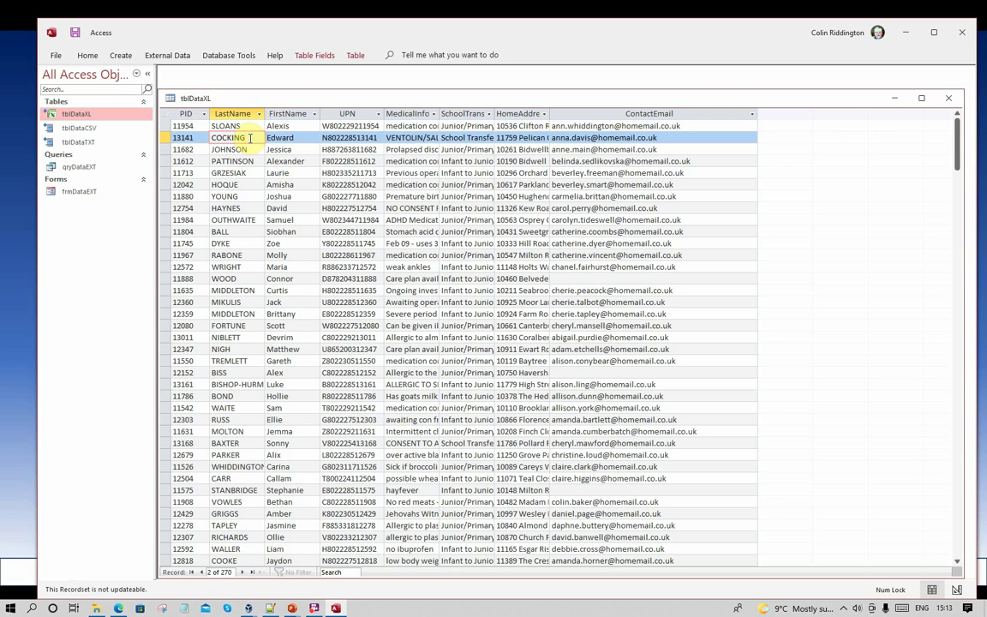
{"action": "left_click", "coordinate": [278, 139]}
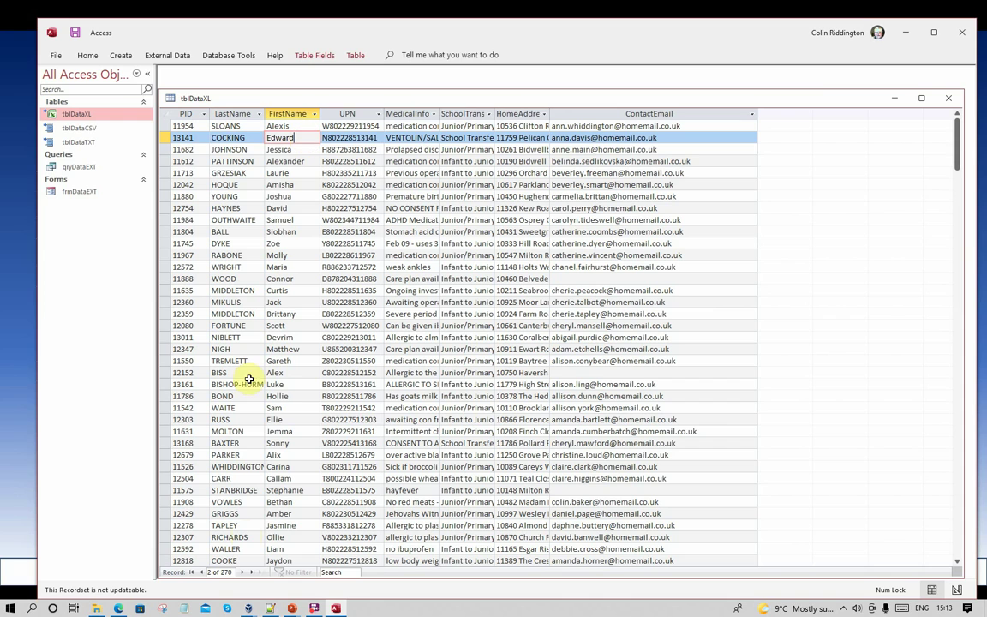
{"action": "left_click", "coordinate": [253, 574]}
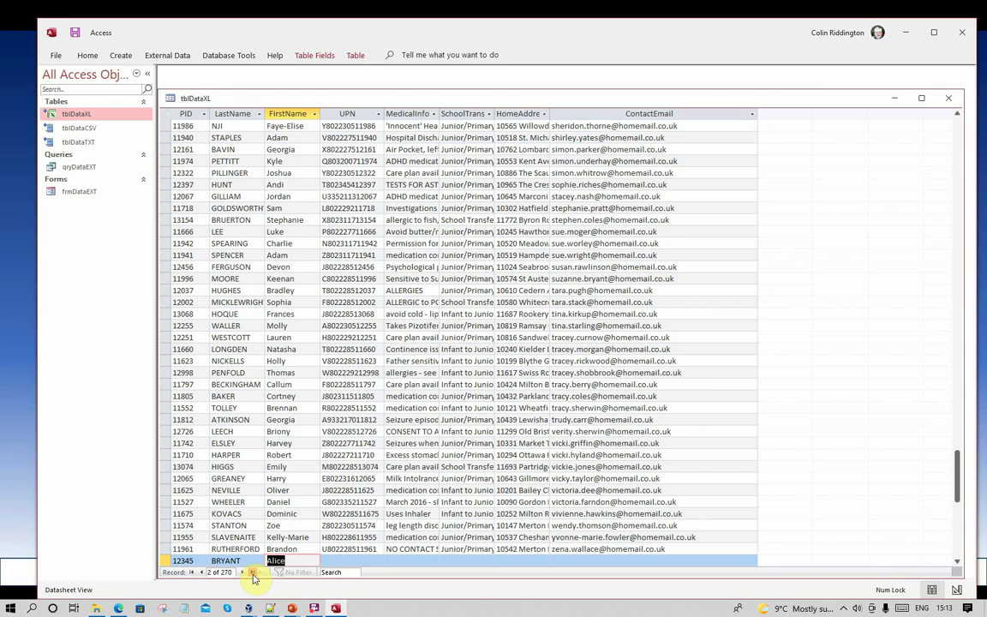
{"action": "left_click", "coordinate": [162, 561]}
{"action": "right_click", "coordinate": [162, 561]}
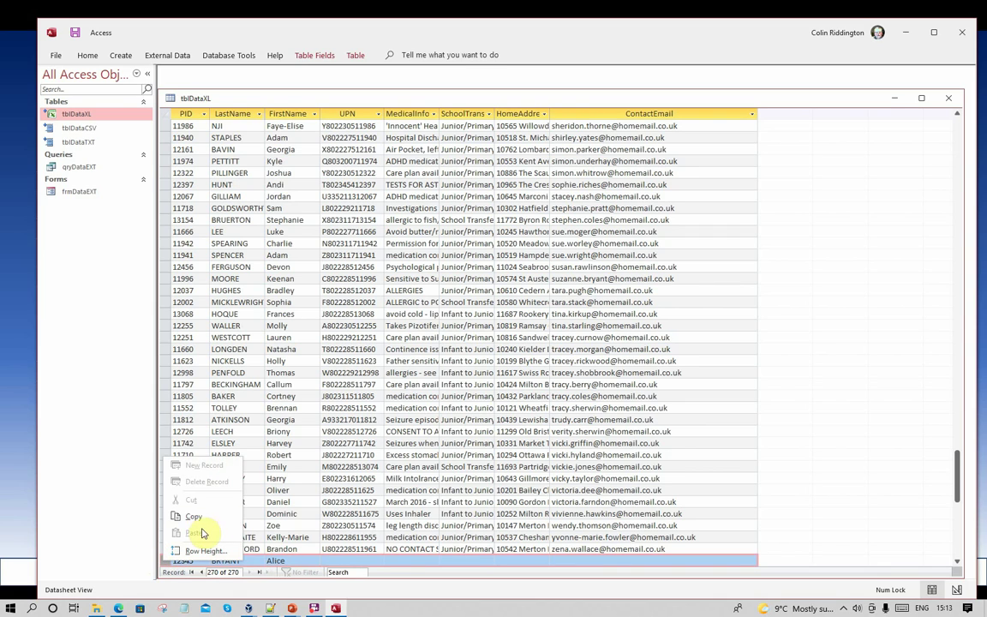
{"action": "left_click", "coordinate": [948, 98]}
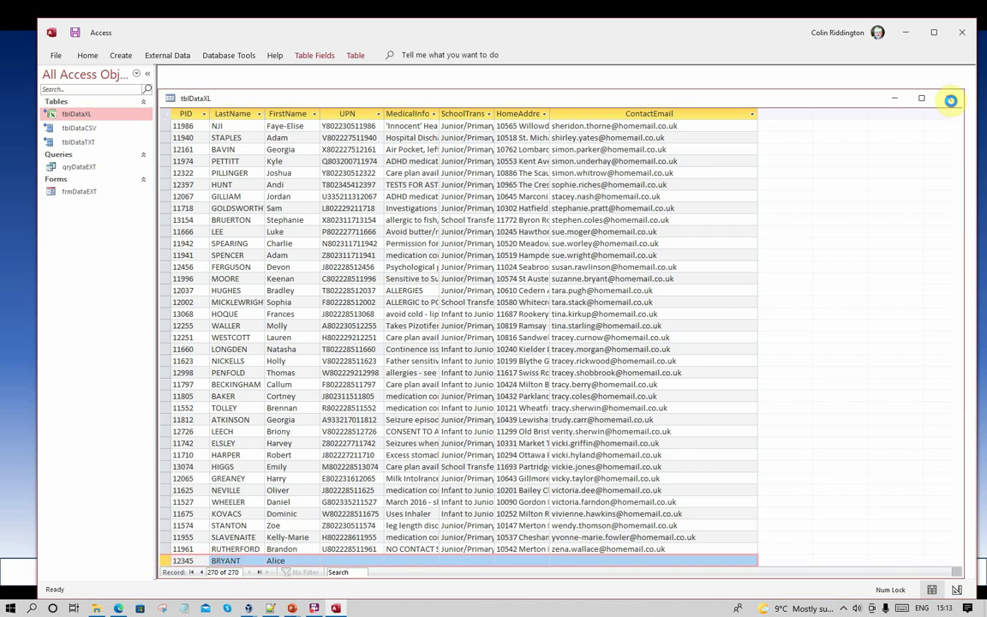
Open tblDataCSV and try editing the first record's last name, dismissing the update warning.
{"action": "left_click", "coordinate": [78, 128]}
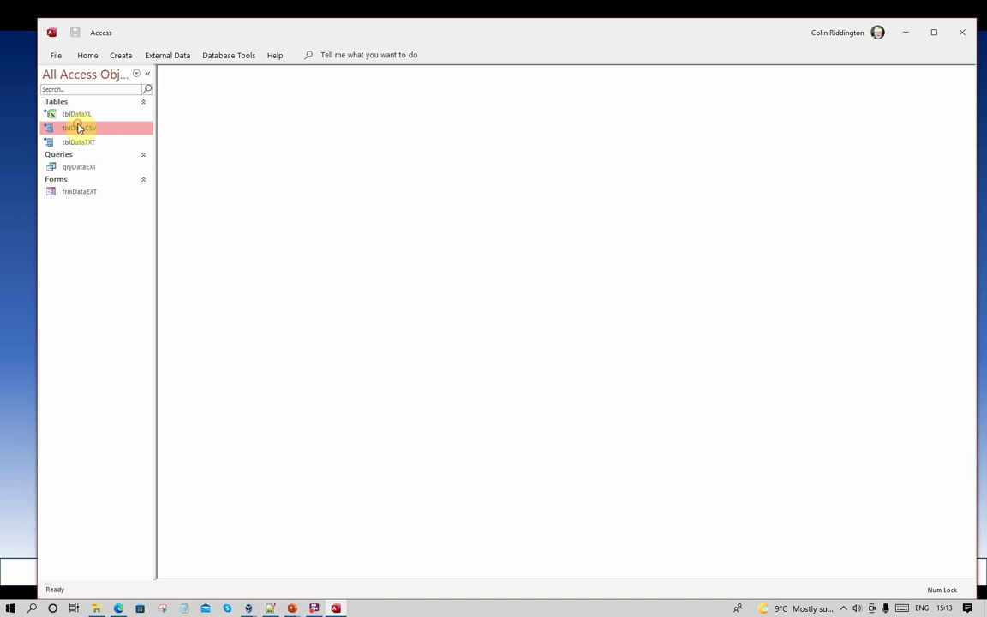
{"action": "double_click", "coordinate": [78, 127]}
{"action": "left_click", "coordinate": [255, 126]}
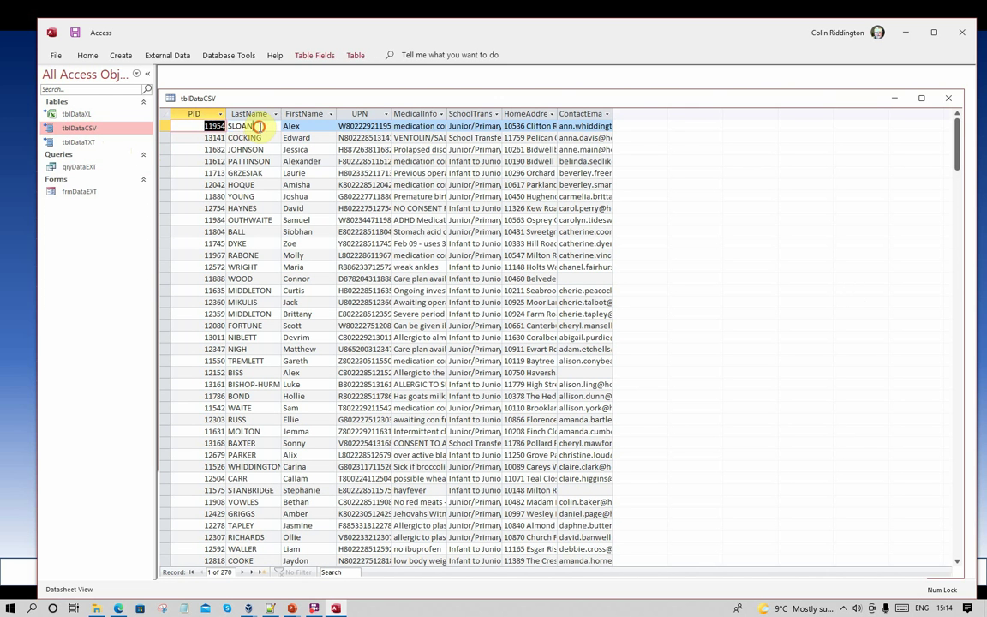
{"action": "key", "text": "BackSpace"}
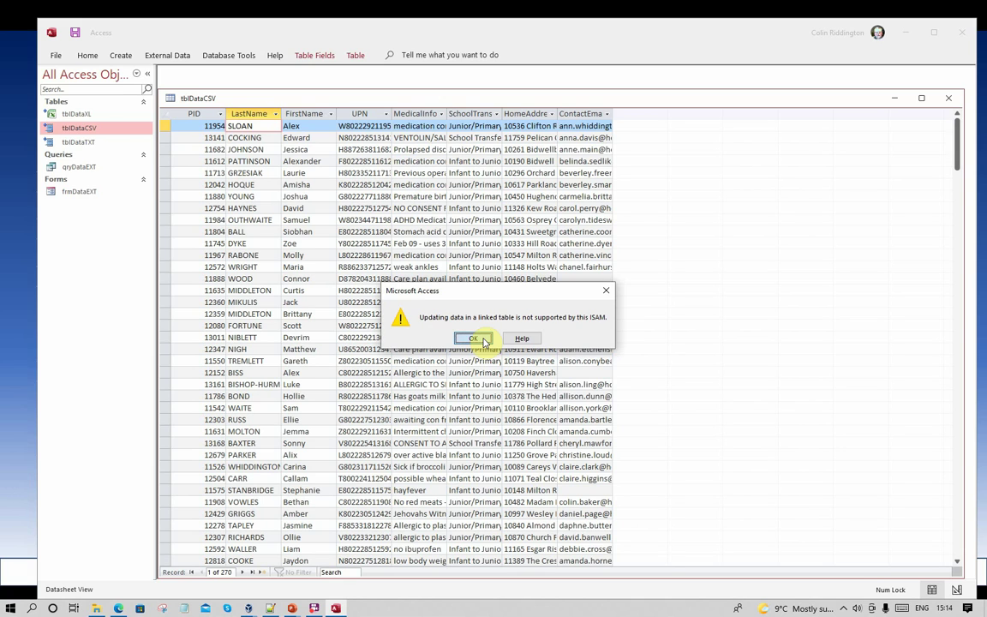
{"action": "left_click", "coordinate": [483, 340]}
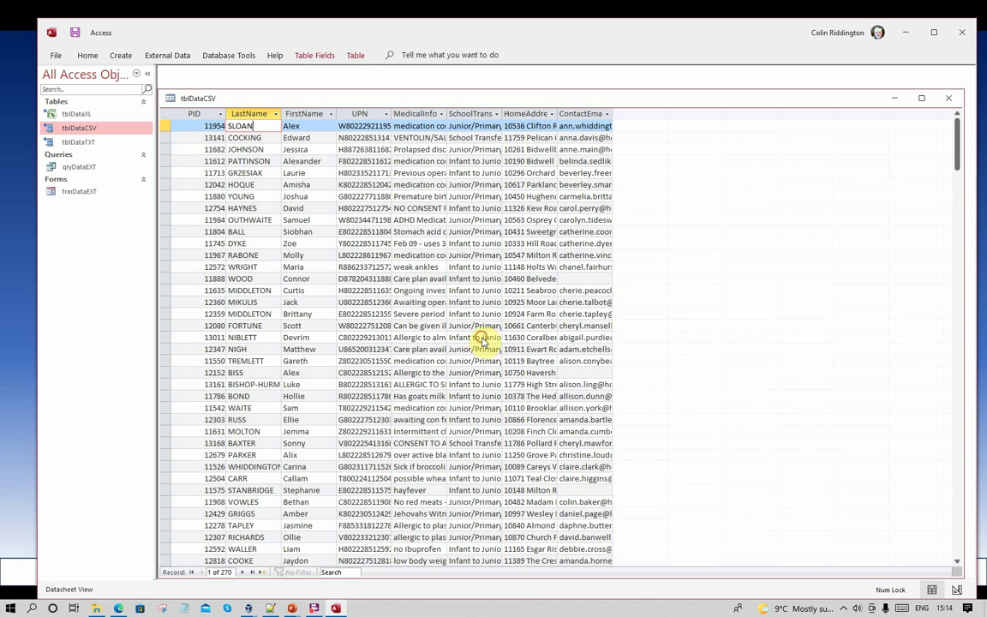
Try deleting record 12 and dismiss the delete-not-supported error.
{"action": "left_click", "coordinate": [163, 255]}
{"action": "right_click", "coordinate": [165, 257]}
{"action": "left_click", "coordinate": [203, 280]}
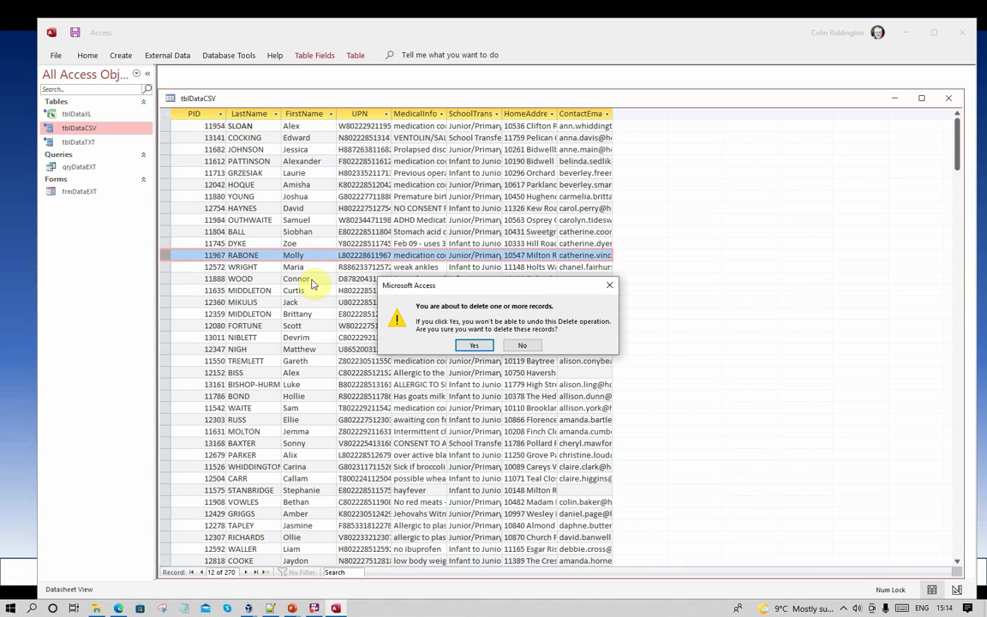
{"action": "left_click", "coordinate": [472, 341]}
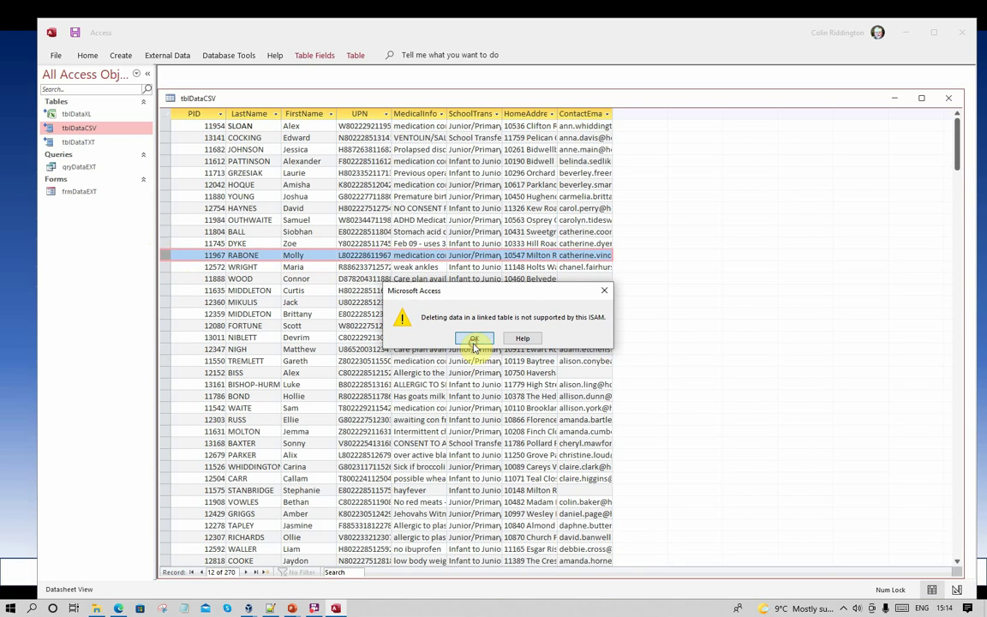
{"action": "left_click", "coordinate": [474, 340]}
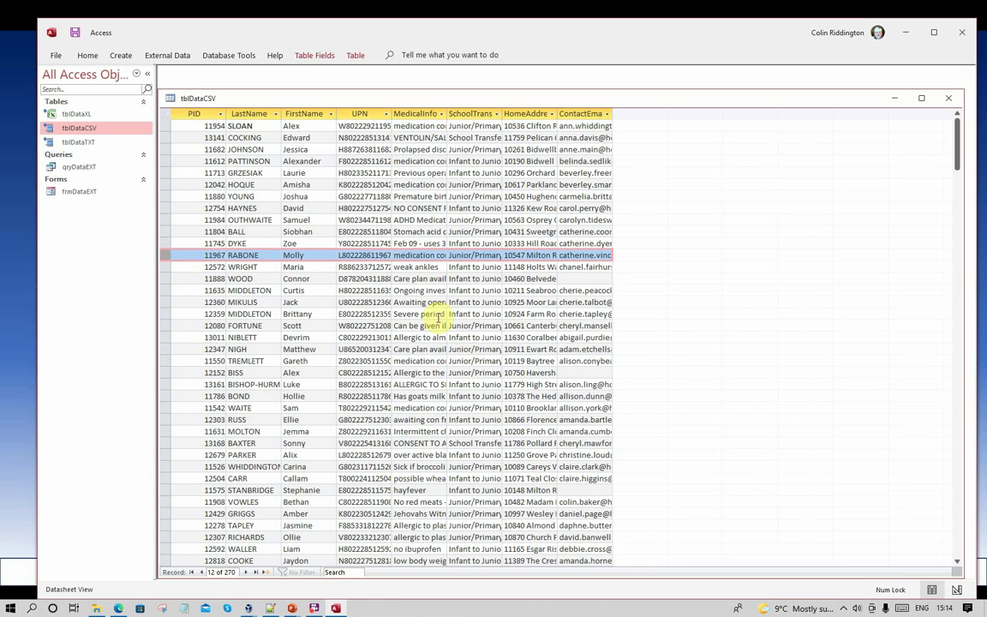
Add a new record with PID 23456, last name 'rtytyt' and first name 'tryy'.
{"action": "left_click", "coordinate": [265, 572]}
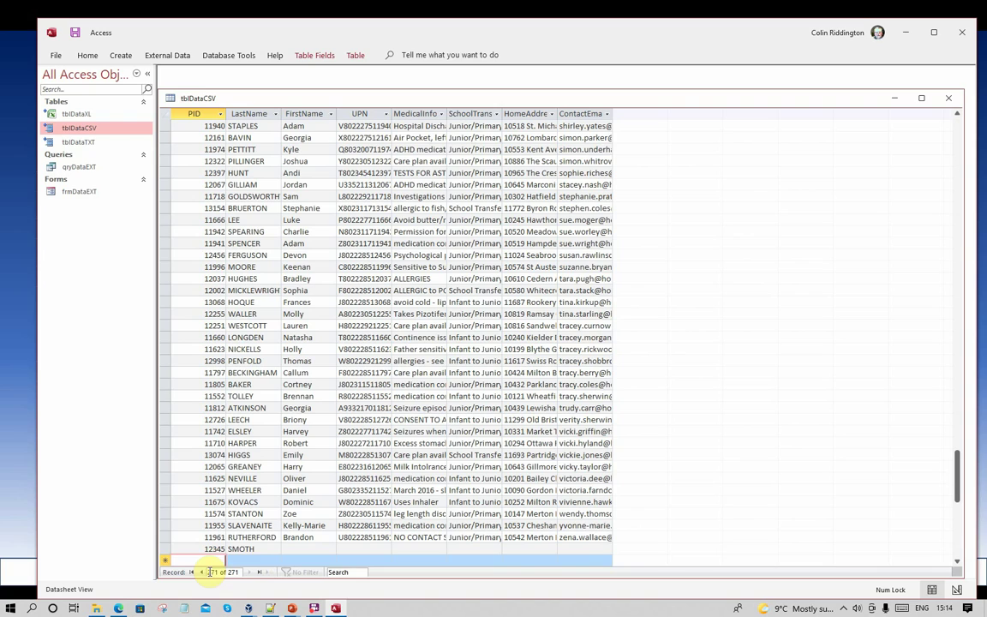
{"action": "type", "text": "23456"}
{"action": "left_click", "coordinate": [238, 562]}
{"action": "type", "text": "rtytyt"}
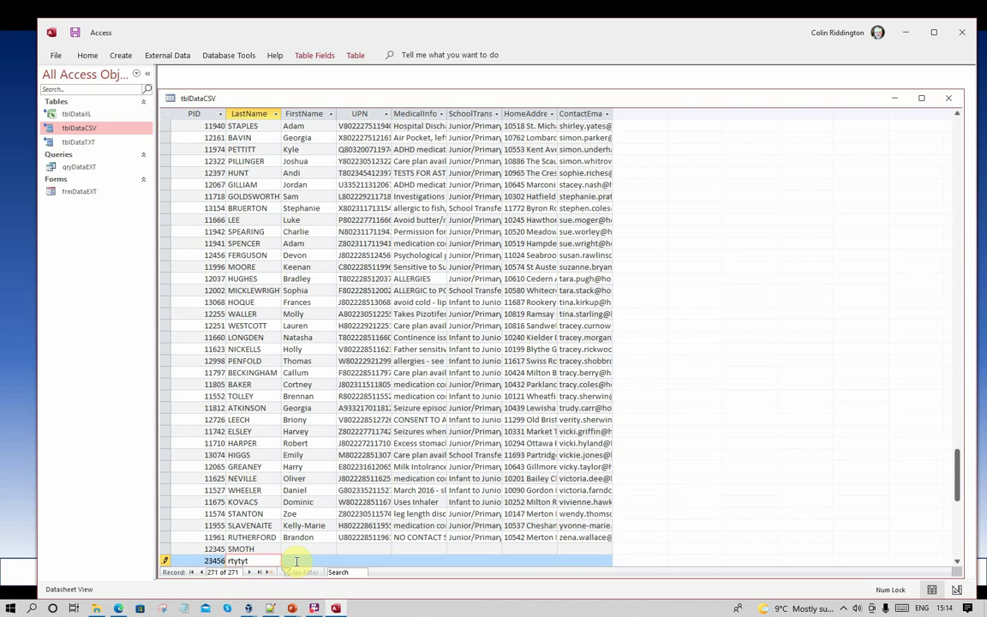
{"action": "left_click", "coordinate": [295, 561]}
{"action": "type", "text": "tryy"}
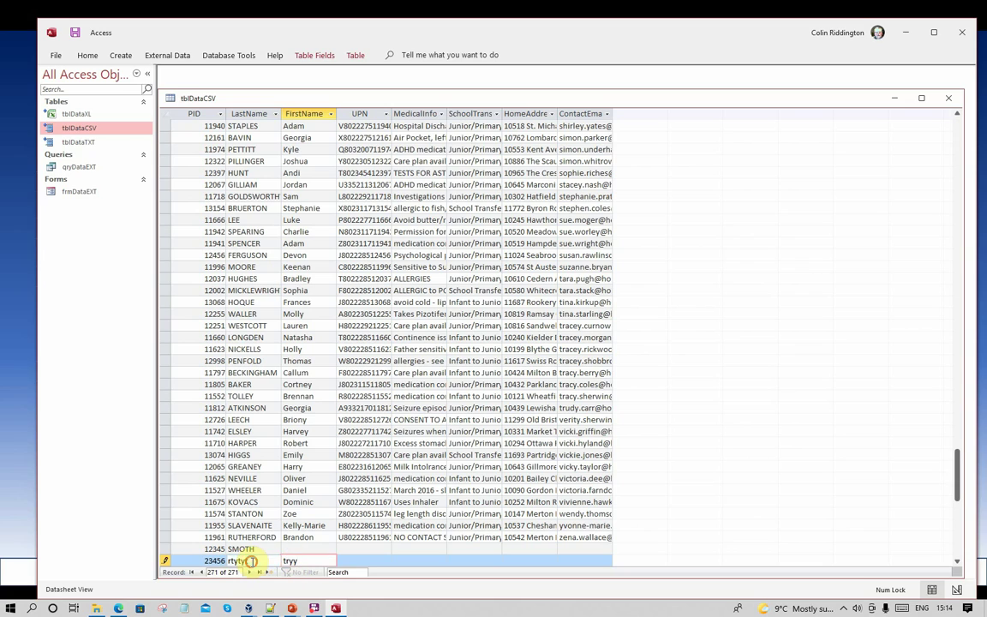
Shorten the new last name, dismiss the linked-table error, and close tblDataCSV.
{"action": "left_click", "coordinate": [240, 562]}
{"action": "key", "text": "Delete"}
{"action": "key", "text": "Delete"}
{"action": "key", "text": "Delete"}
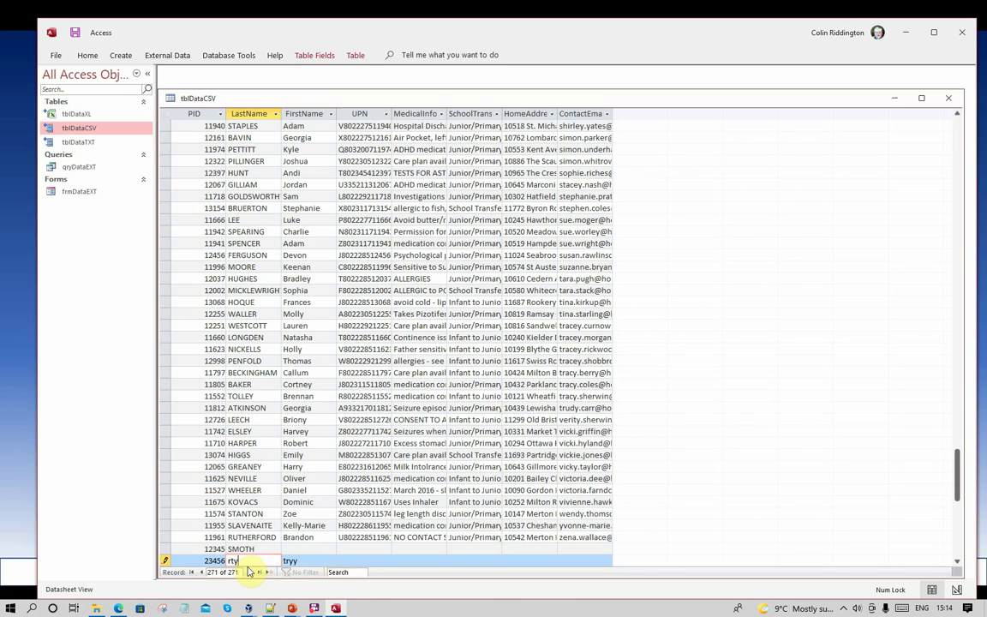
{"action": "left_click", "coordinate": [316, 548]}
{"action": "left_click", "coordinate": [229, 561]}
{"action": "left_click", "coordinate": [473, 339]}
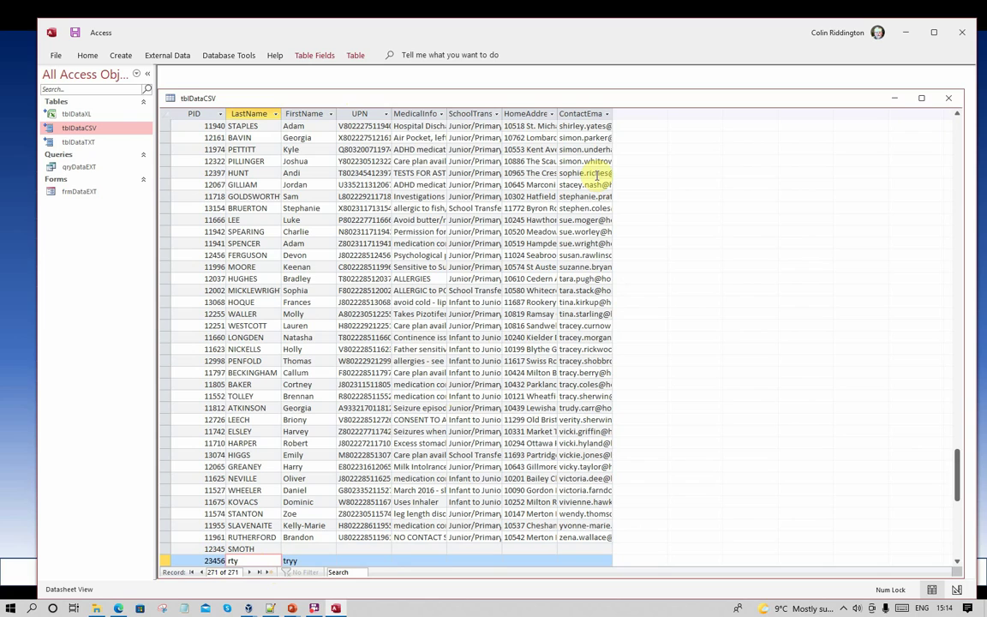
{"action": "left_click", "coordinate": [950, 99]}
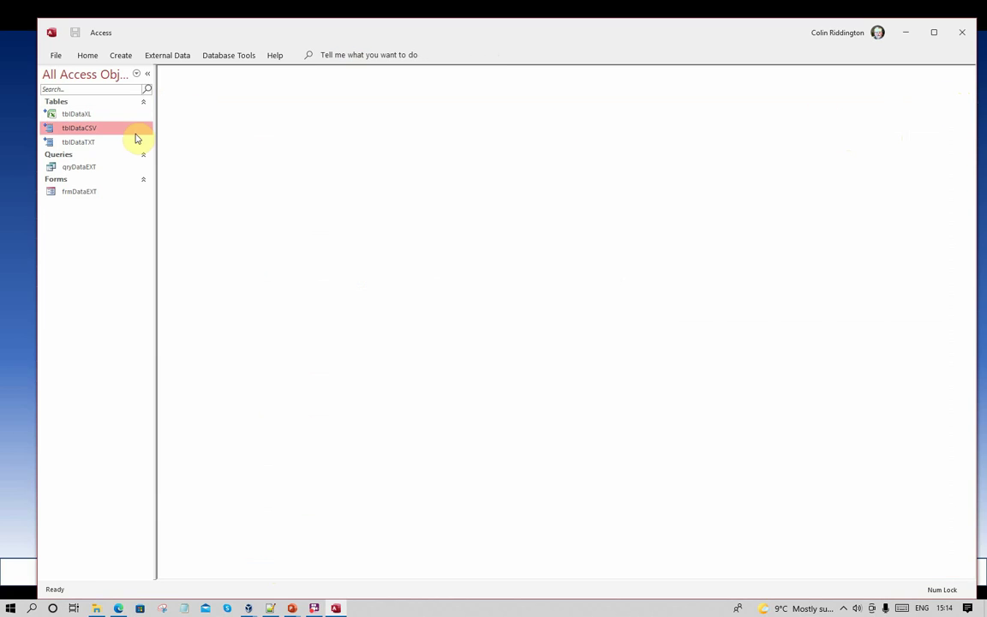
Open tblDataTXT and try editing the first record's last name, dismissing the warning.
{"action": "left_click", "coordinate": [79, 142]}
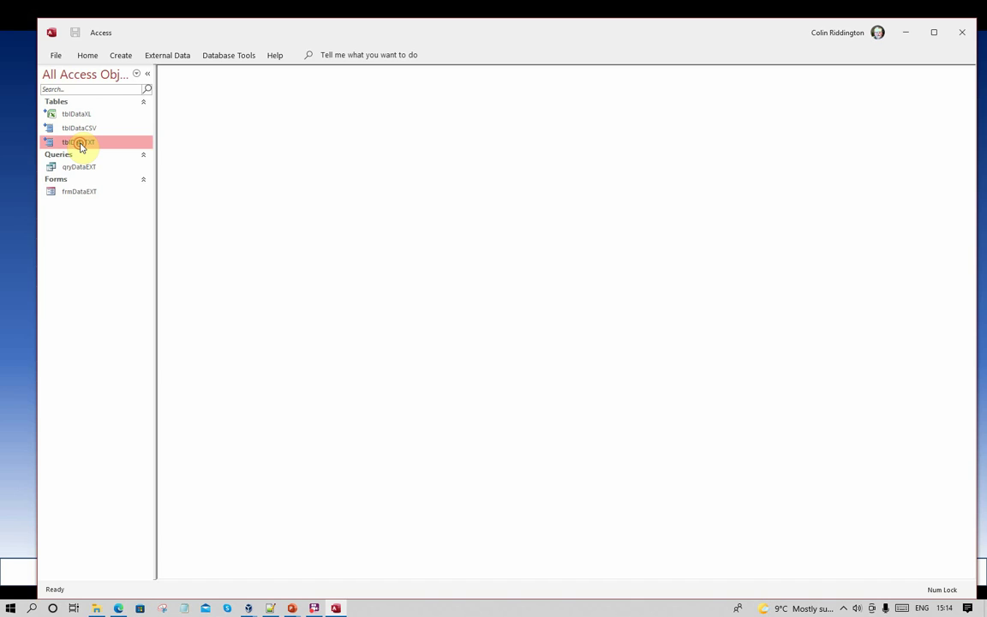
{"action": "double_click", "coordinate": [80, 142]}
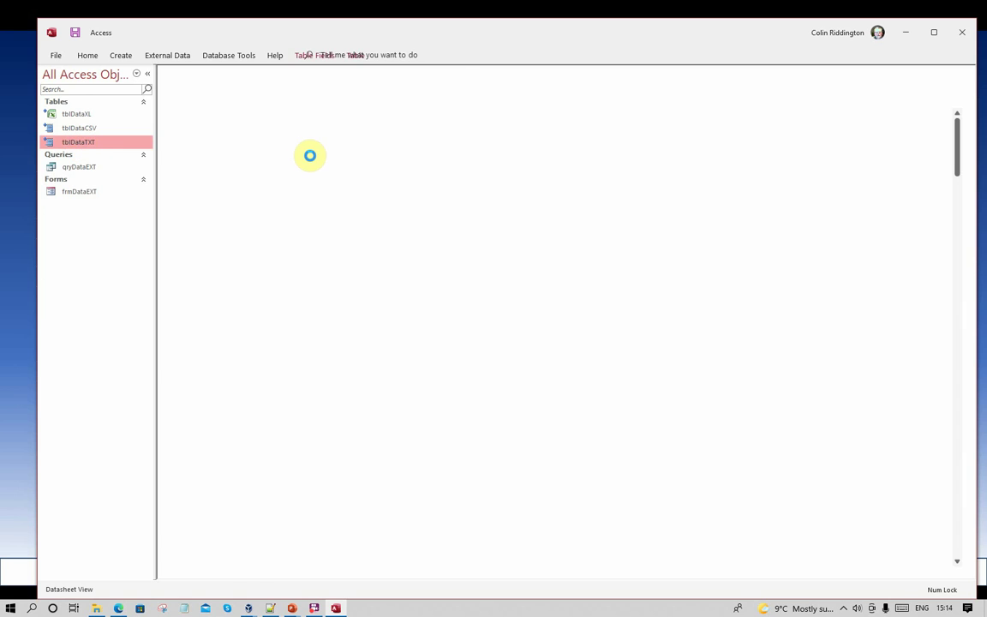
{"action": "left_click", "coordinate": [264, 125]}
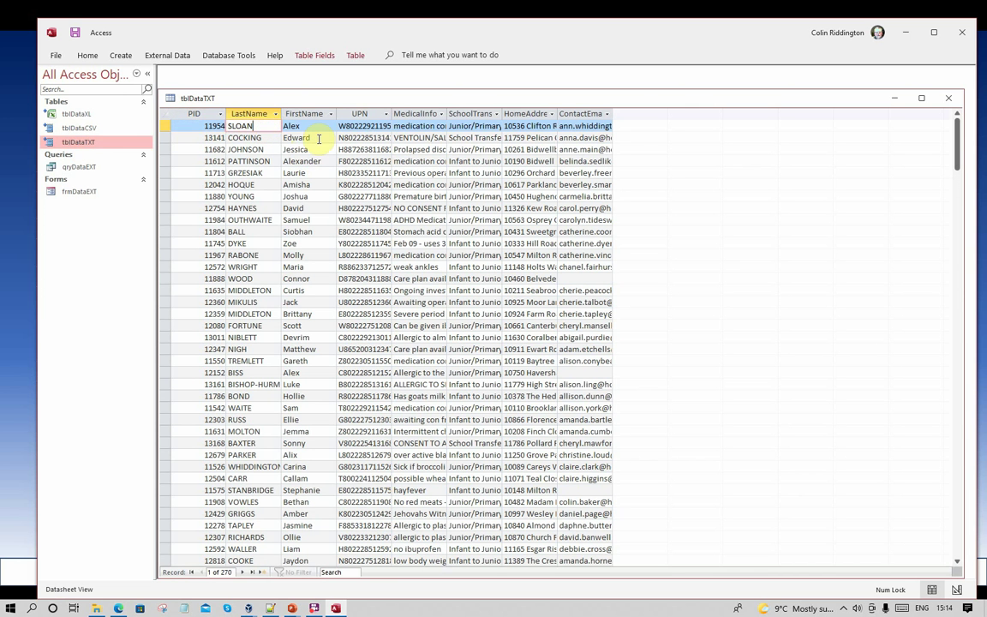
{"action": "left_click", "coordinate": [461, 335]}
Try deleting record 16 and dismiss the delete-not-supported error.
{"action": "left_click", "coordinate": [166, 302]}
{"action": "right_click", "coordinate": [166, 303]}
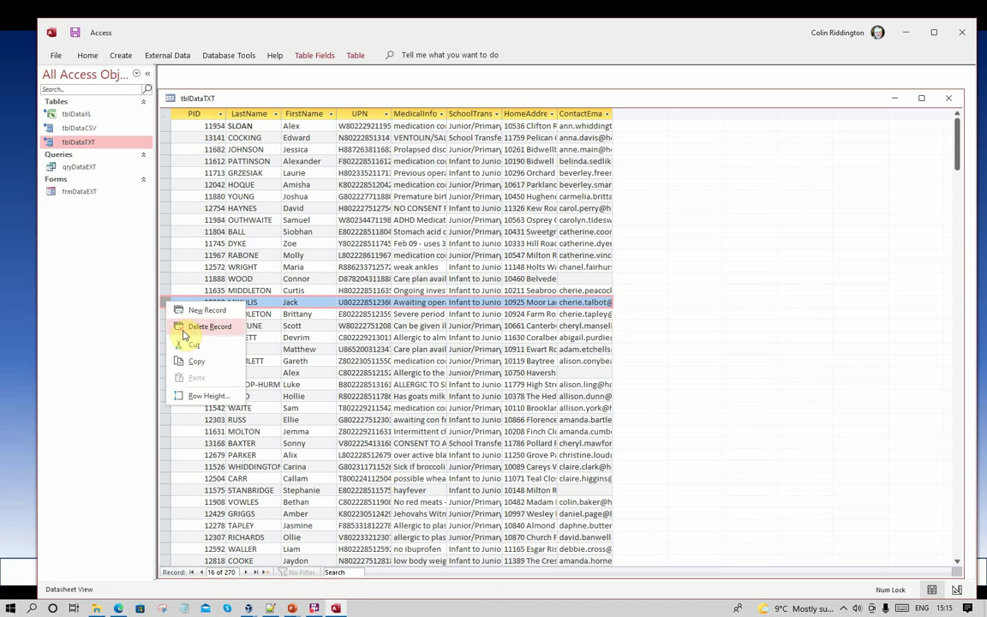
{"action": "left_click", "coordinate": [190, 326]}
{"action": "left_click", "coordinate": [472, 342]}
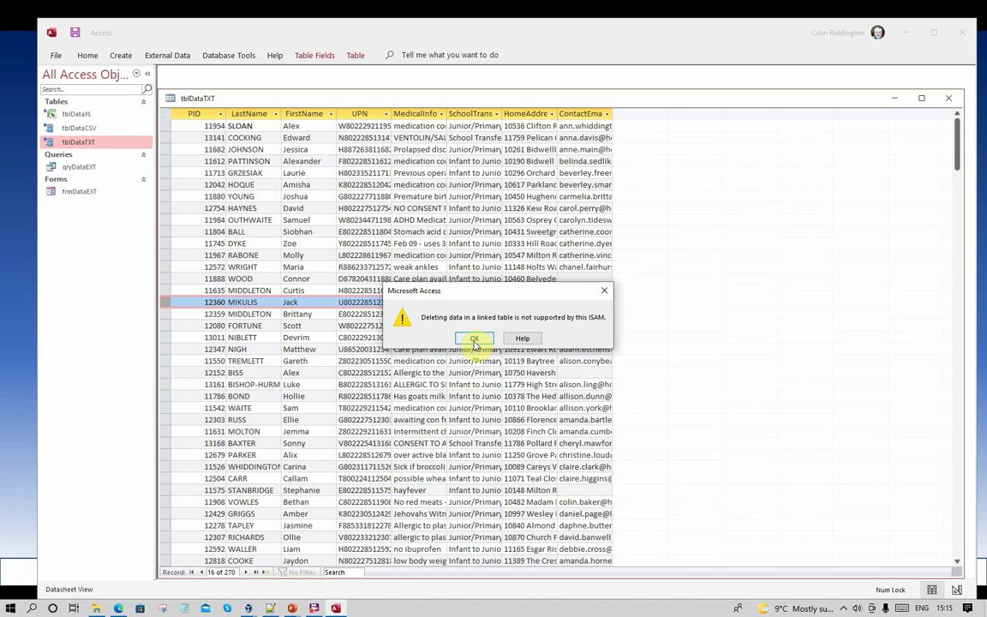
{"action": "left_click", "coordinate": [474, 339]}
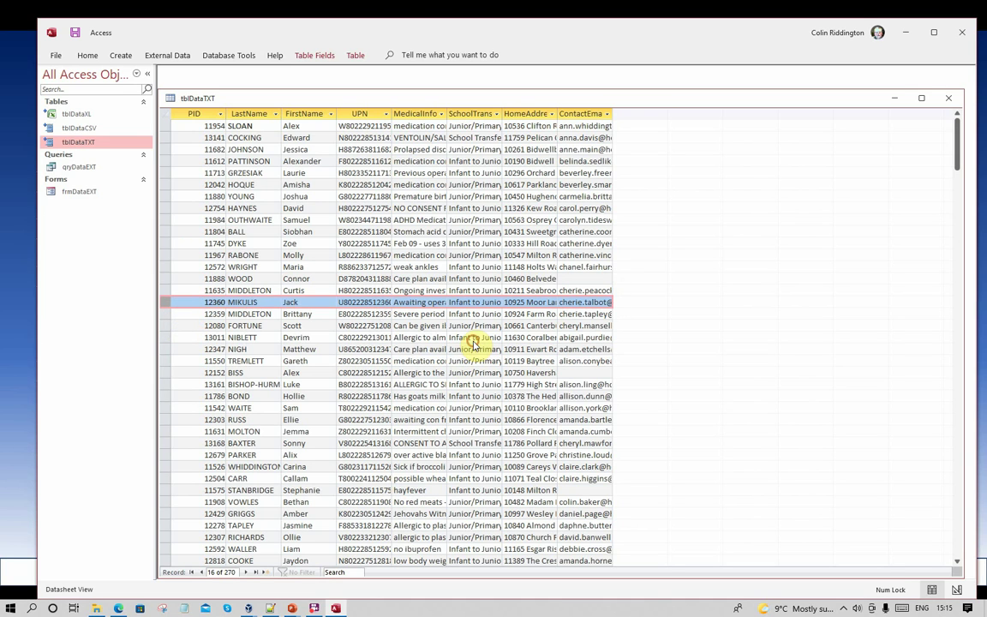
Add a new record (first name 'vcbvbb', last name WHITE), dismiss the refusal, and close tblDataTXT.
{"action": "left_click", "coordinate": [259, 573]}
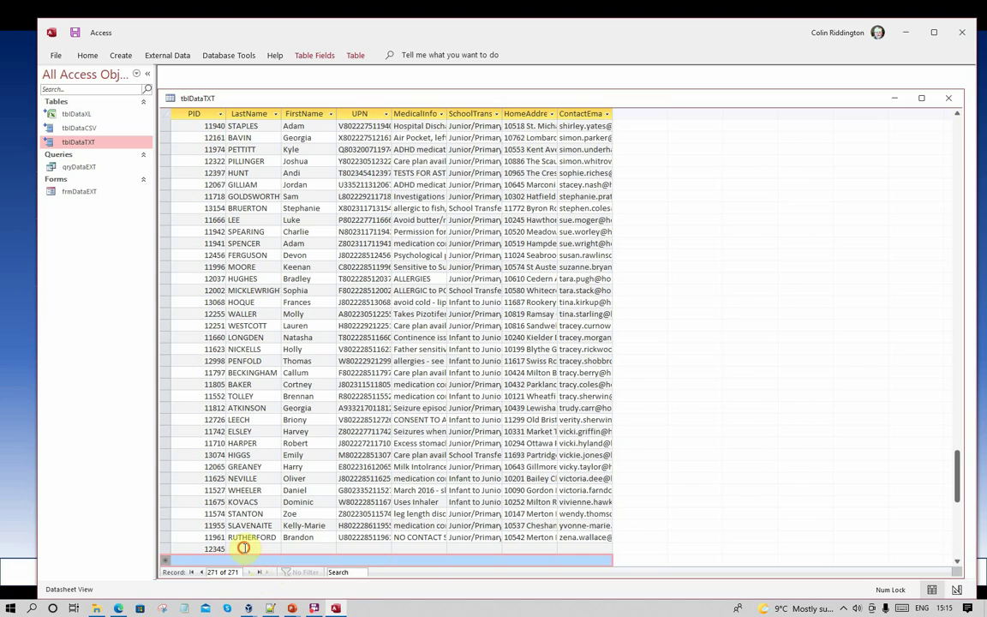
{"action": "left_click", "coordinate": [210, 561]}
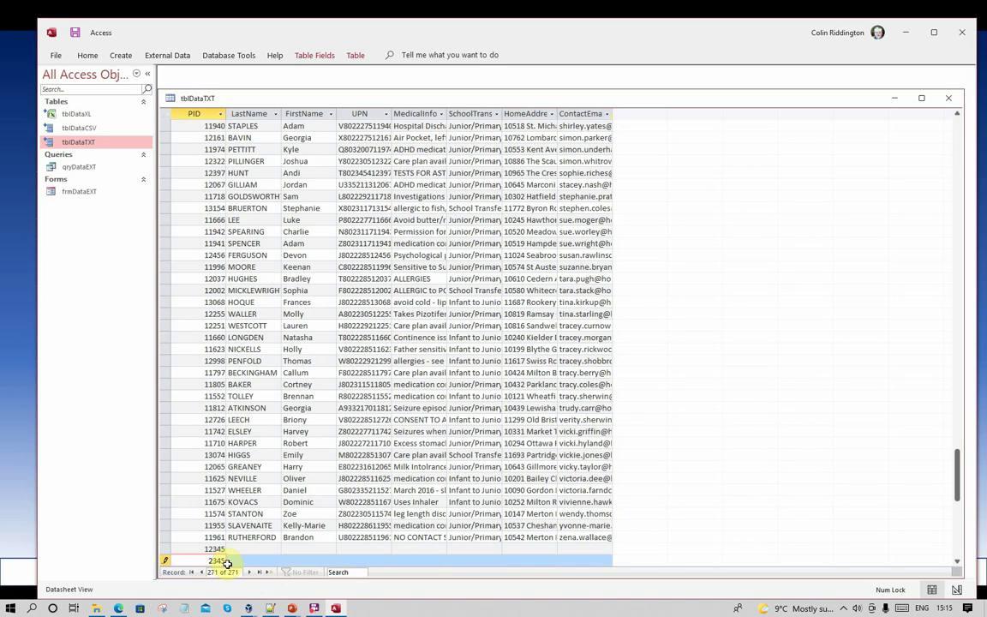
{"action": "left_click", "coordinate": [246, 560]}
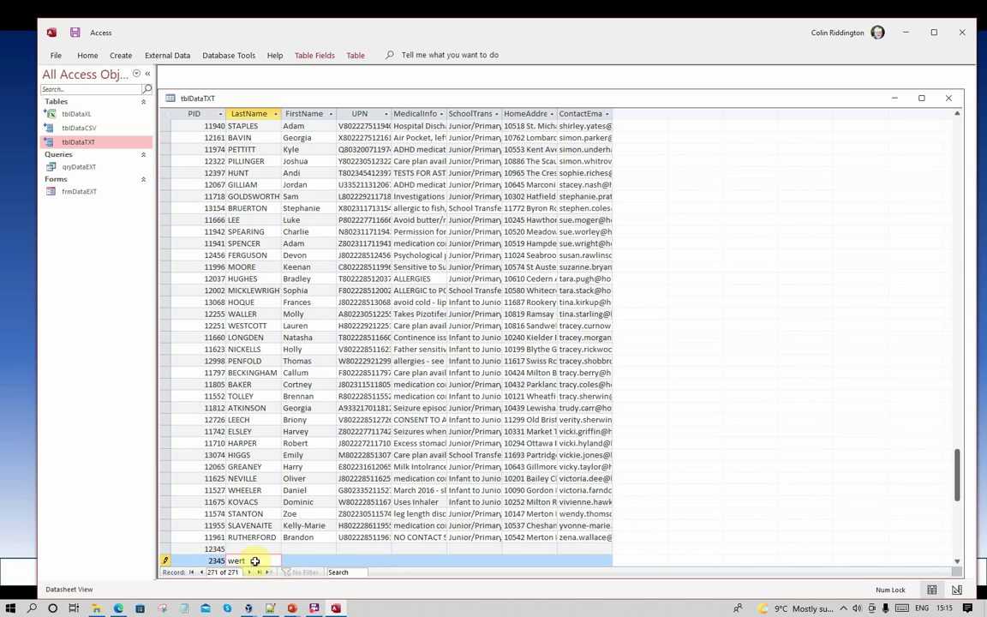
{"action": "left_click", "coordinate": [311, 560]}
{"action": "type", "text": "vcbvbb"}
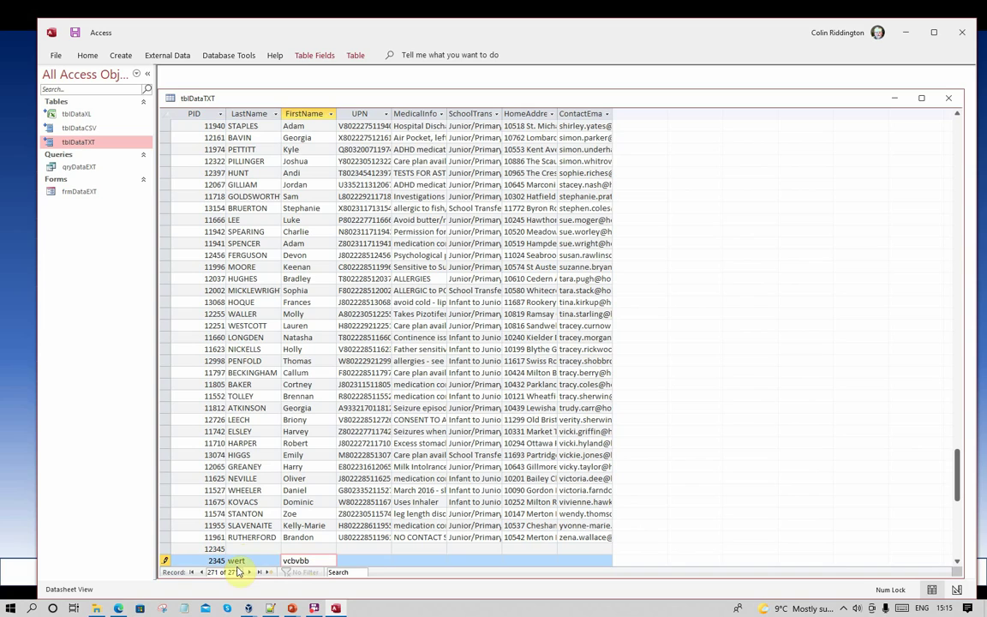
{"action": "key", "text": "shift+Tab"}
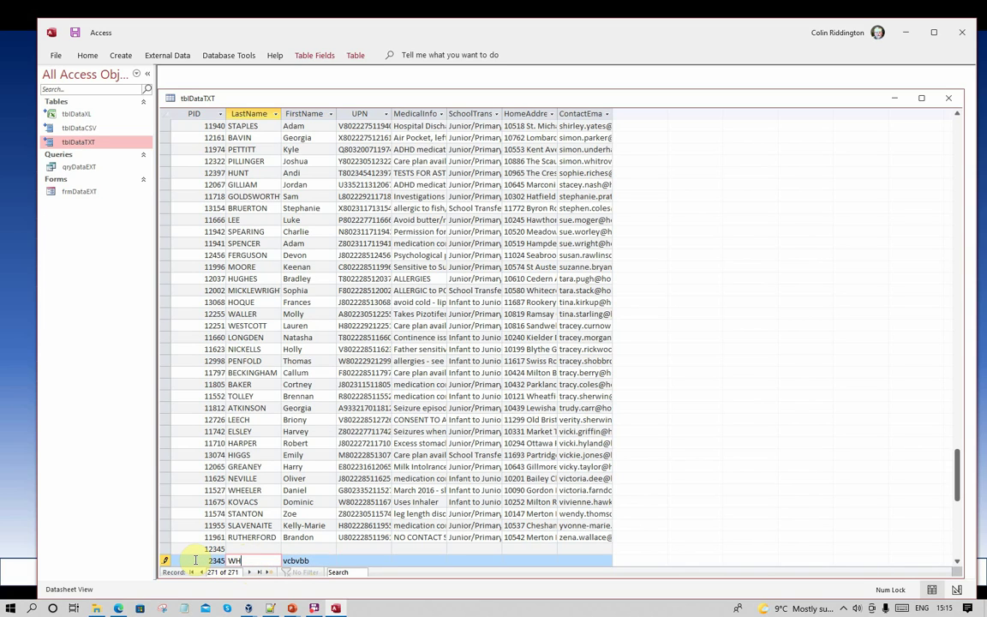
{"action": "type", "text": "WHITE"}
{"action": "left_click", "coordinate": [250, 561]}
{"action": "left_click", "coordinate": [263, 561]}
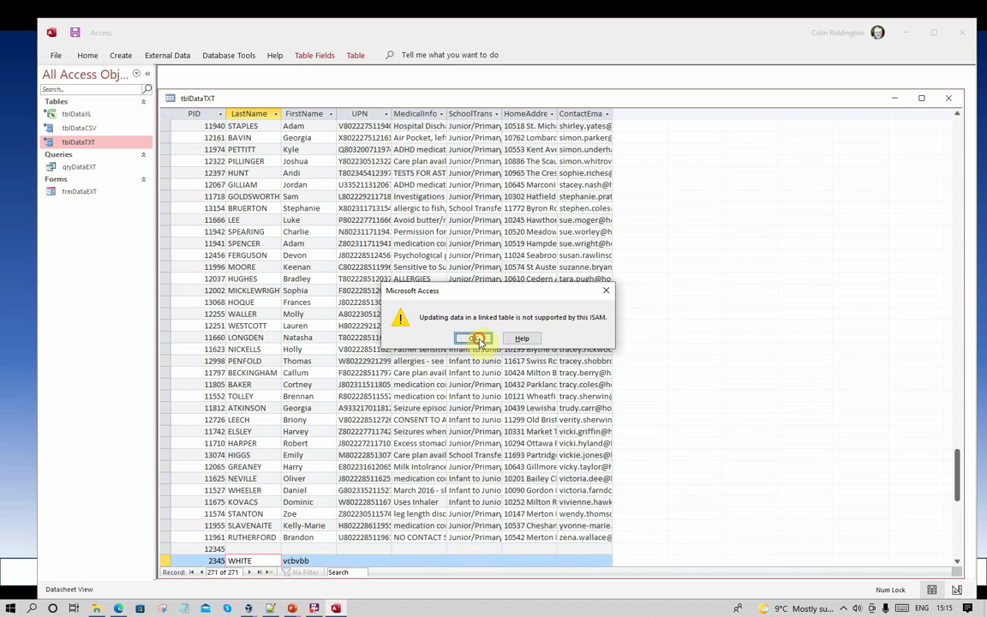
{"action": "left_click", "coordinate": [422, 308]}
{"action": "left_click", "coordinate": [947, 98]}
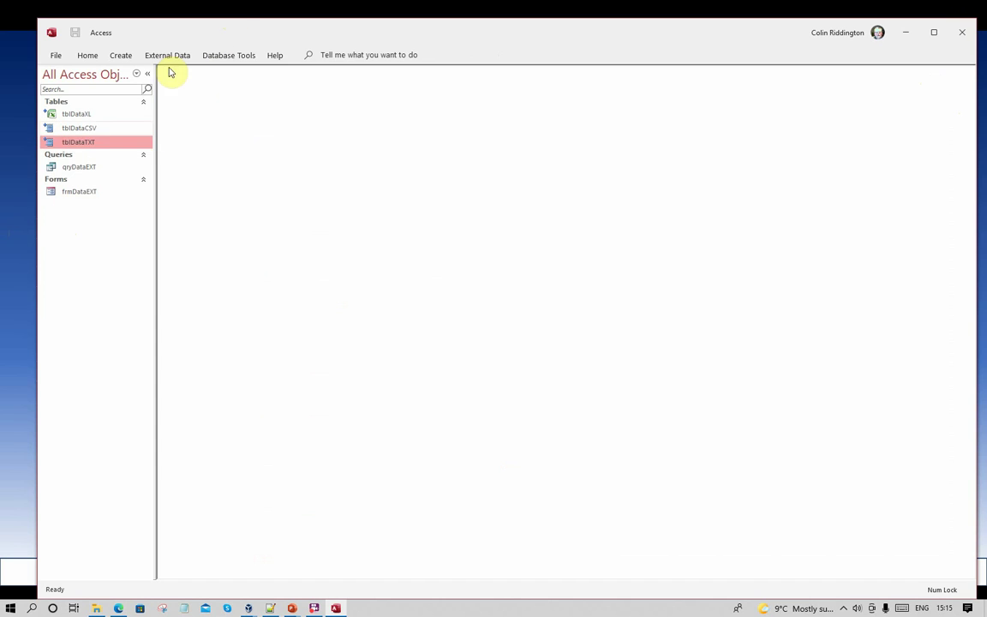
{"action": "double_click", "coordinate": [85, 170]}
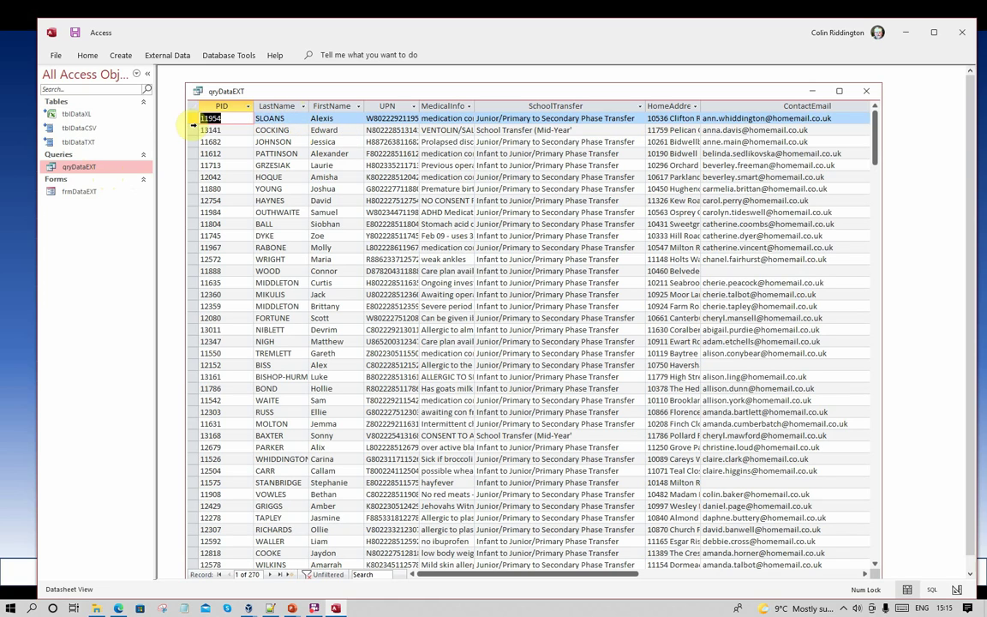
{"action": "left_click", "coordinate": [297, 118]}
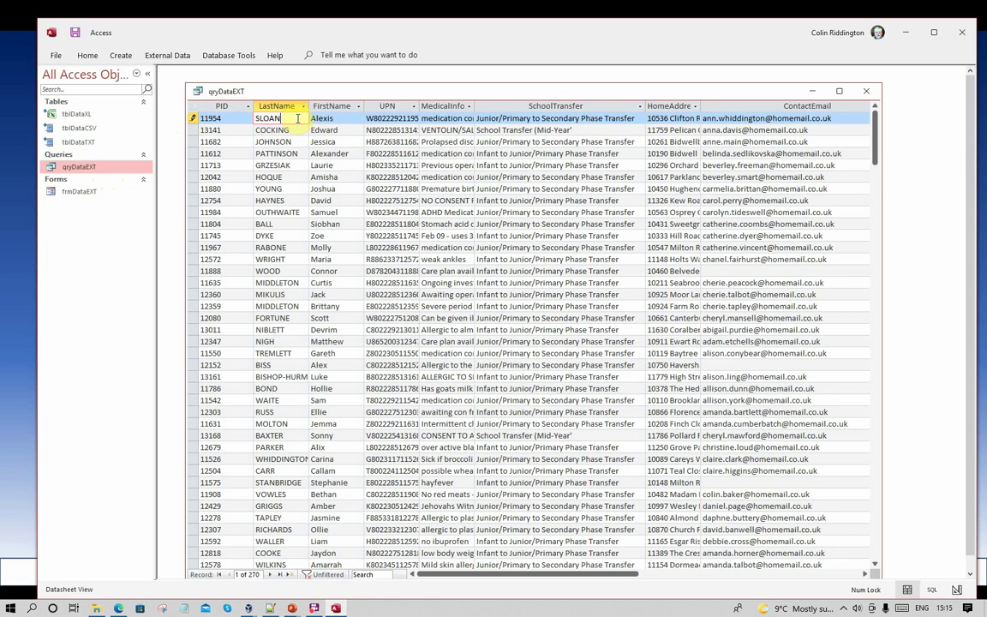
{"action": "left_click", "coordinate": [343, 116]}
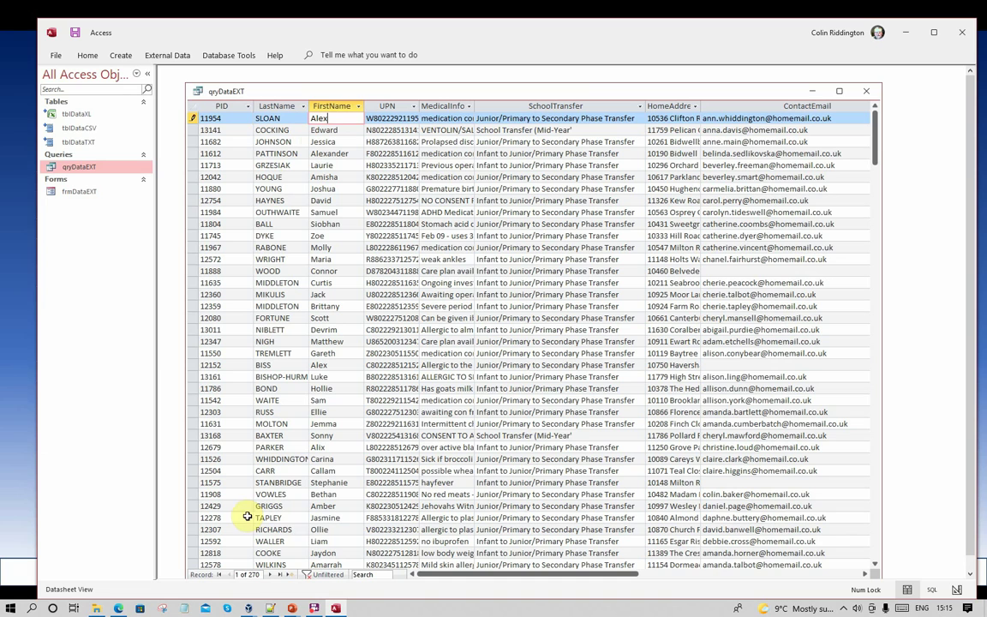
Add a new record with PID 23456 and last name WHITE, then change it to WHITING.
{"action": "left_click", "coordinate": [290, 575]}
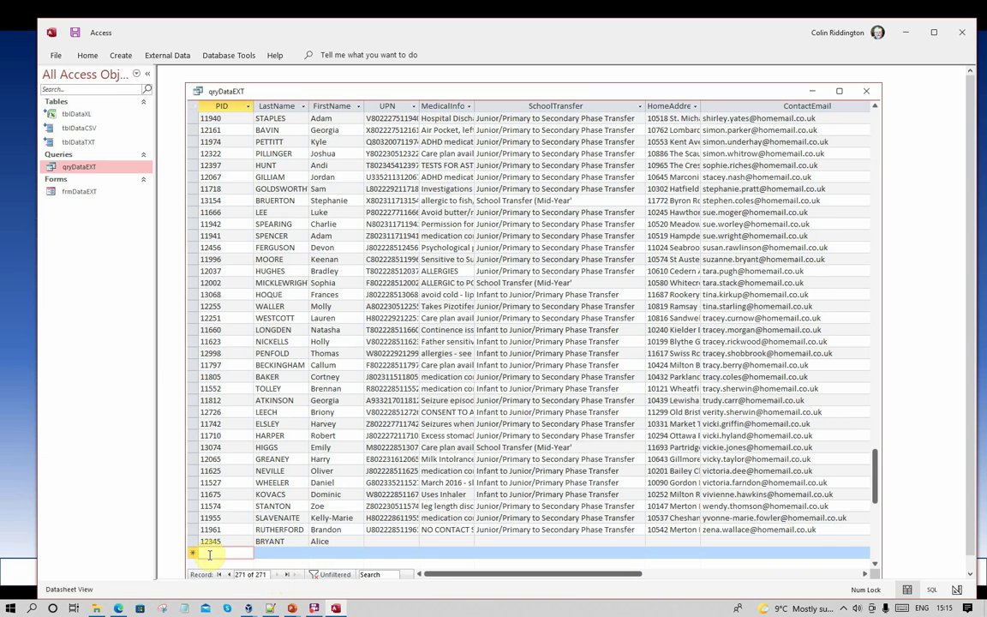
{"action": "type", "text": "23456"}
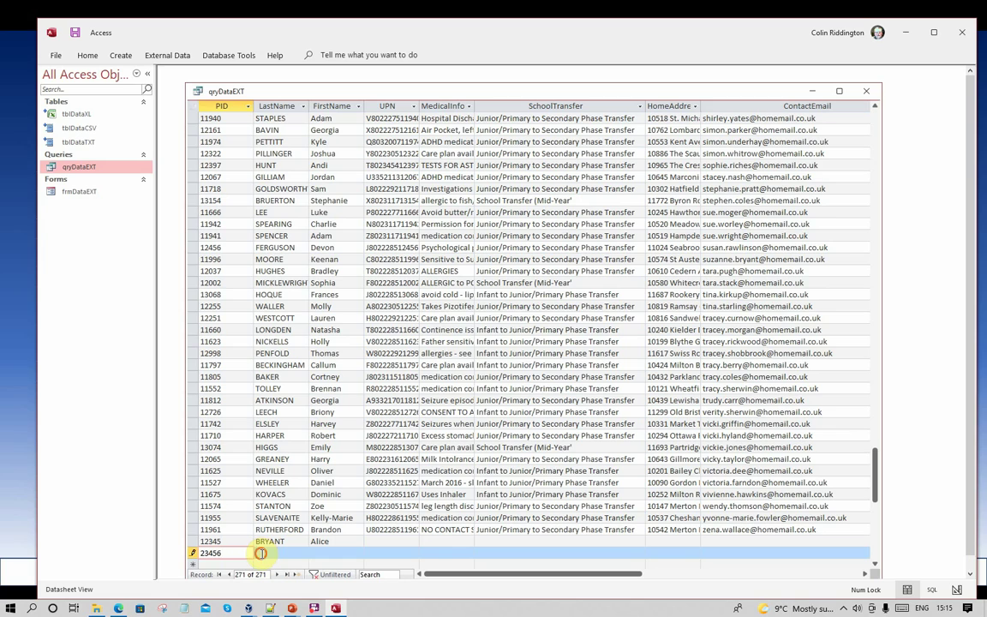
{"action": "left_click", "coordinate": [261, 554]}
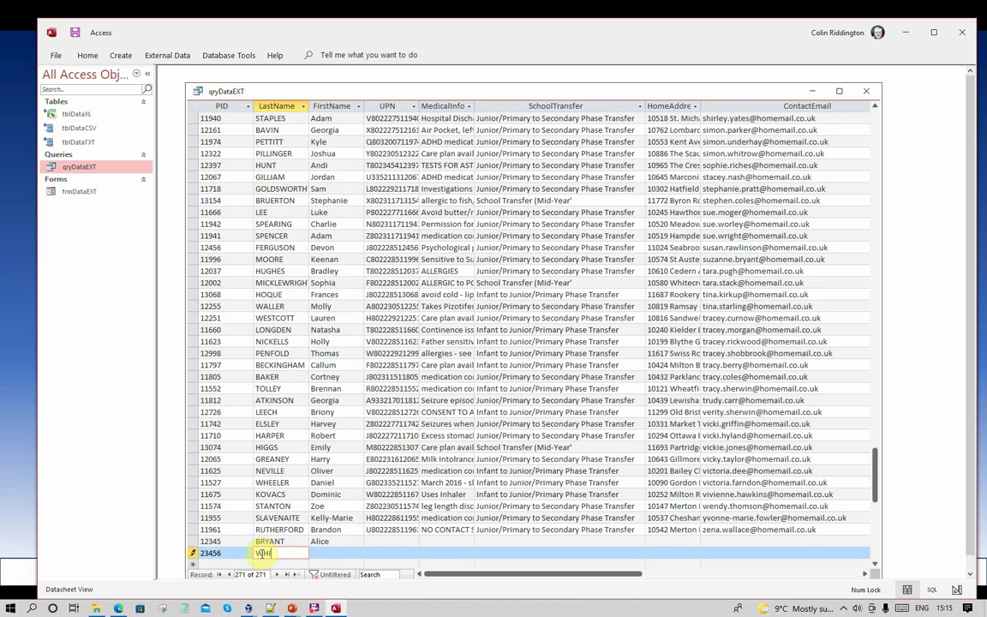
{"action": "left_click", "coordinate": [341, 542]}
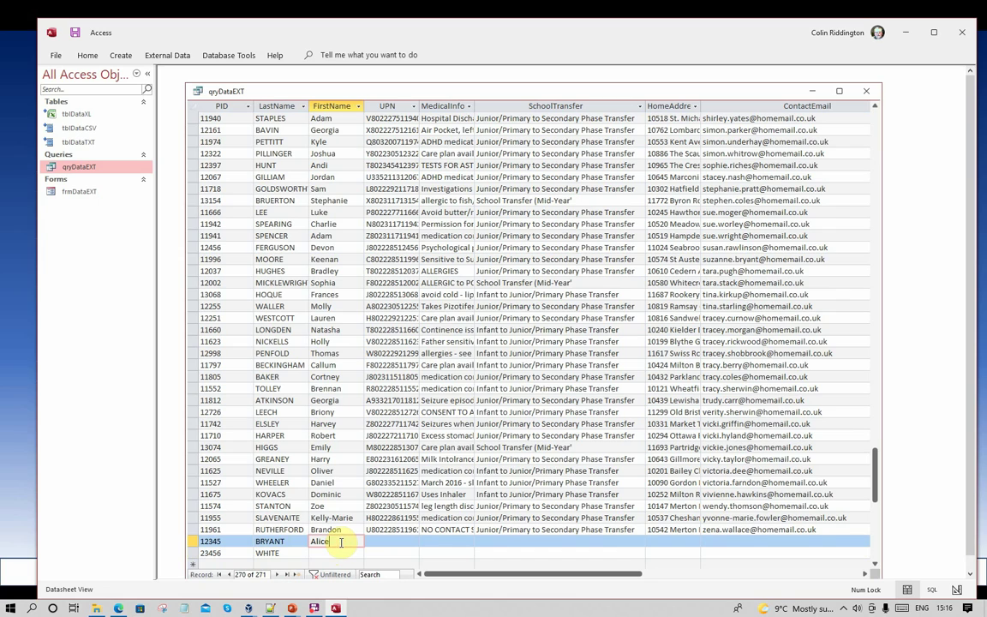
{"action": "left_click", "coordinate": [286, 554]}
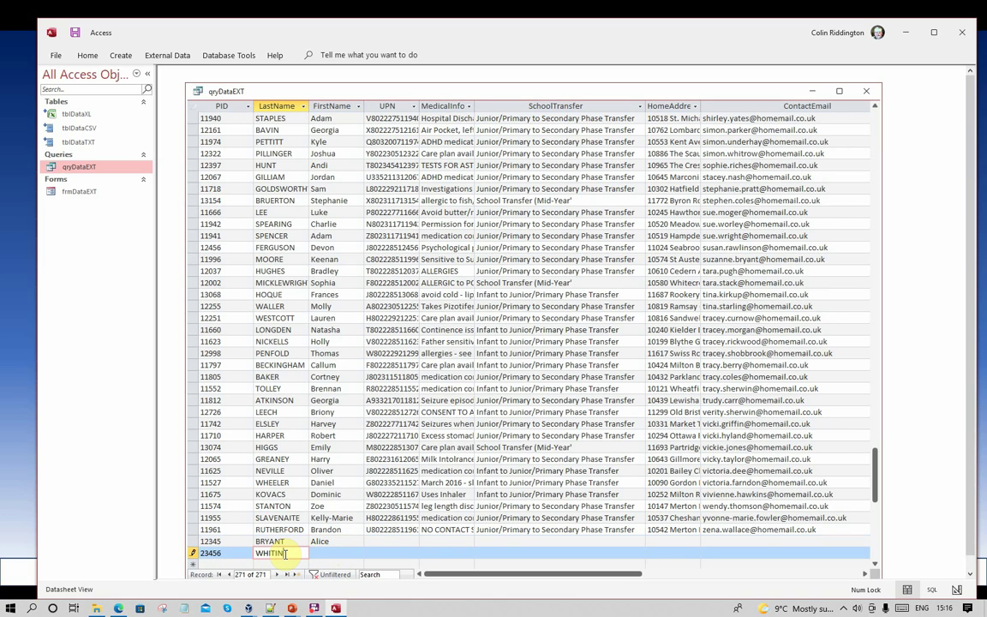
{"action": "type", "text": "G"}
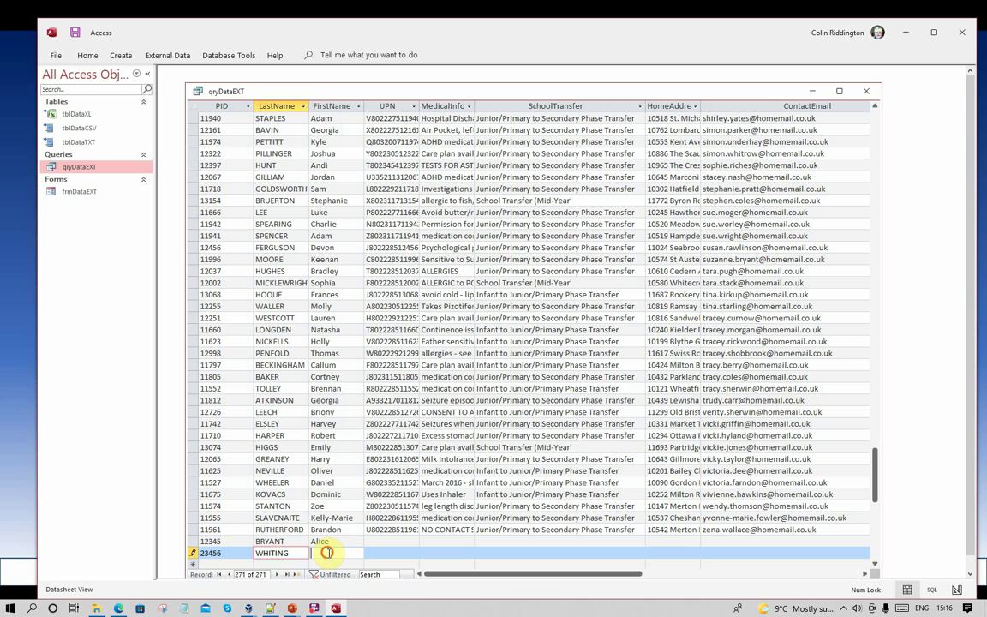
{"action": "left_click", "coordinate": [326, 552]}
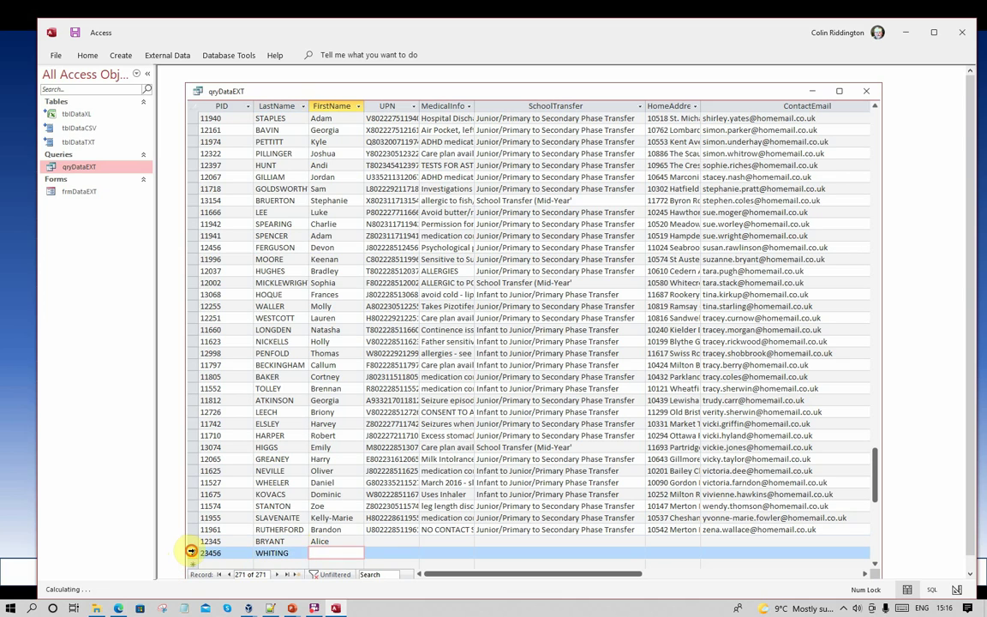
{"action": "left_click", "coordinate": [192, 553]}
{"action": "right_click", "coordinate": [193, 555]}
{"action": "left_click", "coordinate": [228, 486]}
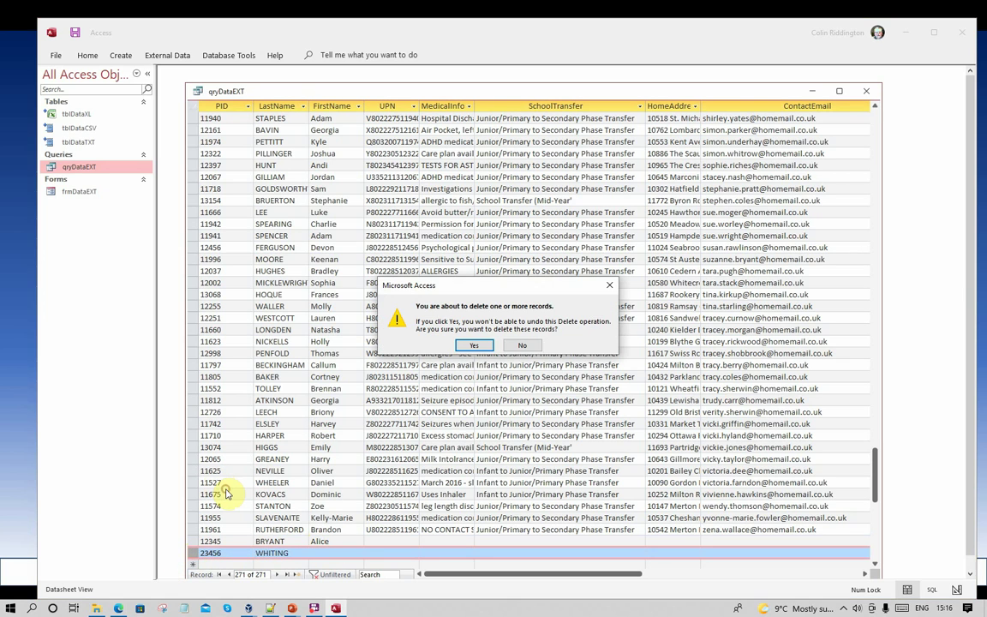
{"action": "left_click", "coordinate": [474, 344]}
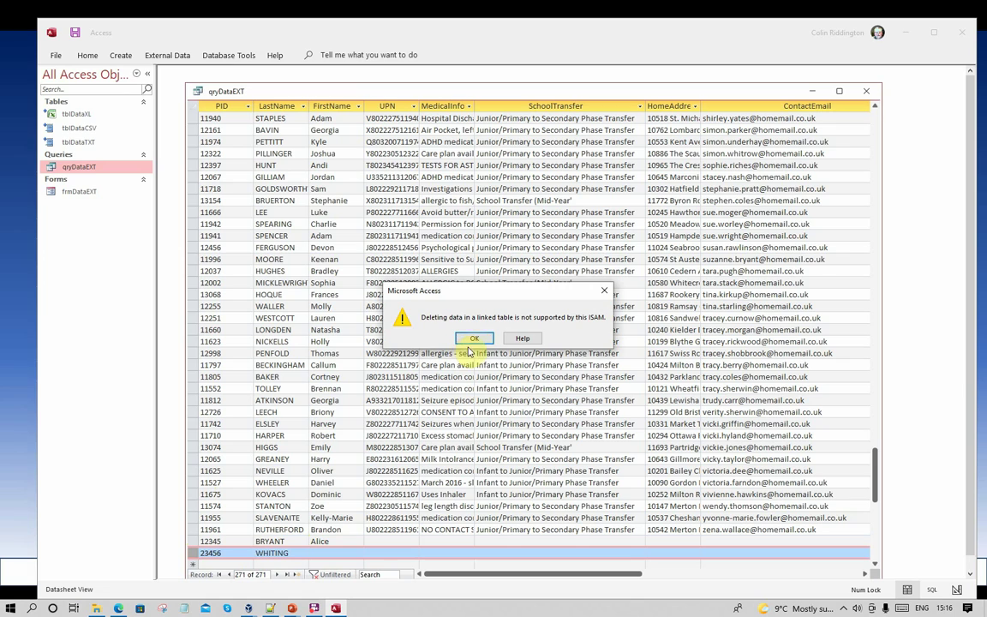
{"action": "left_click", "coordinate": [474, 339]}
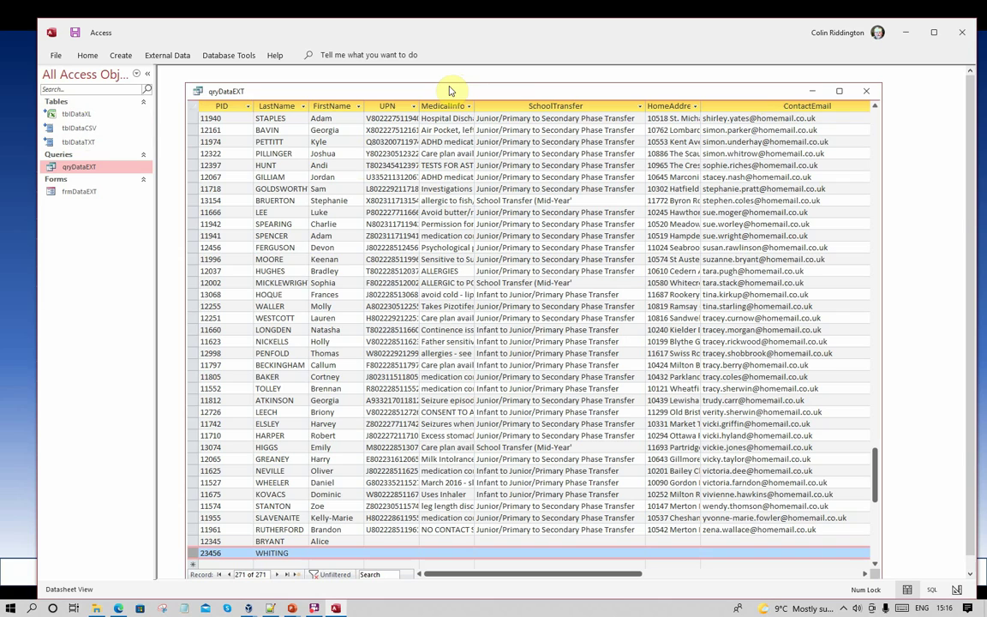
Switch qryDataEXT to Design then SQL view to inspect the IMEX=0 Excel connection string.
{"action": "right_click", "coordinate": [254, 89]}
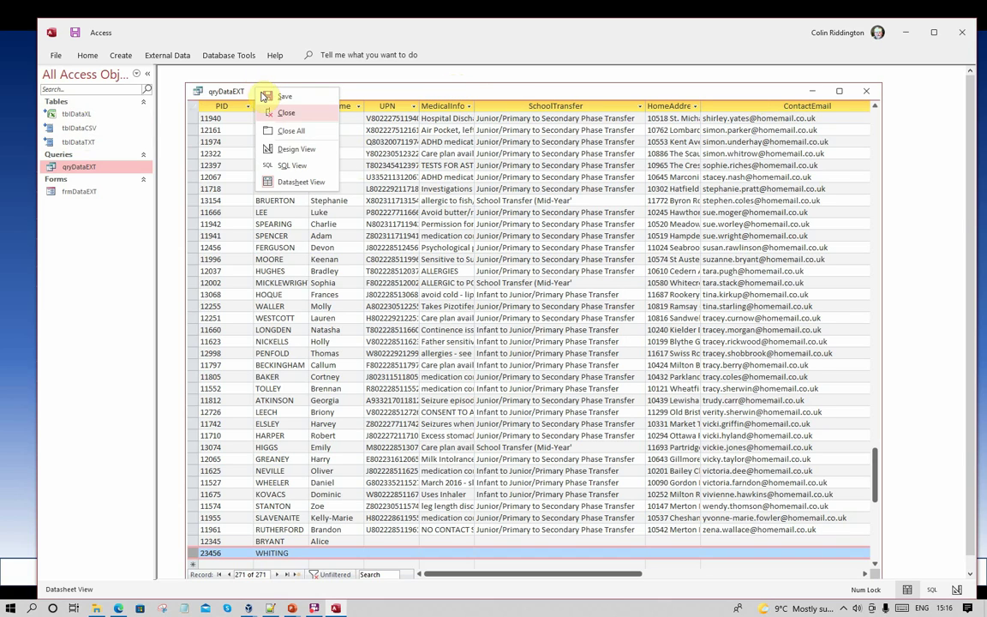
{"action": "left_click", "coordinate": [261, 148]}
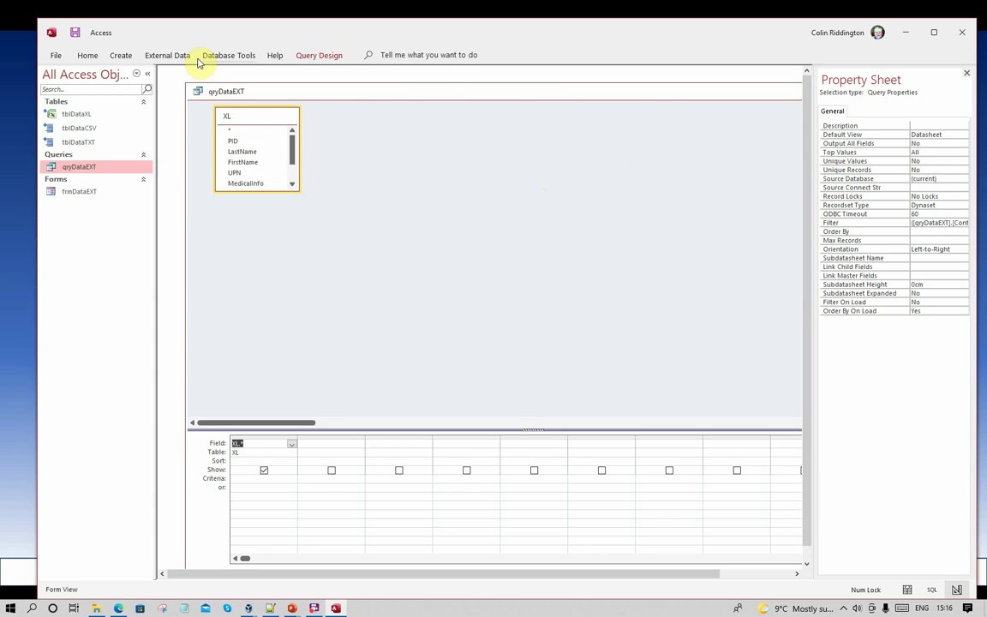
{"action": "right_click", "coordinate": [312, 89]}
{"action": "left_click", "coordinate": [348, 165]}
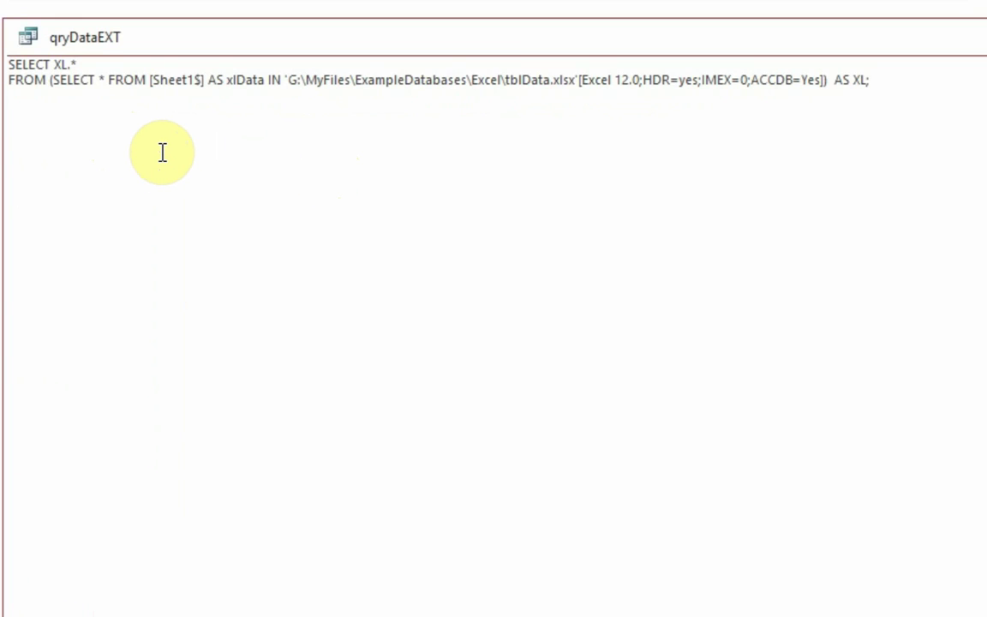
{"action": "left_click", "coordinate": [162, 152]}
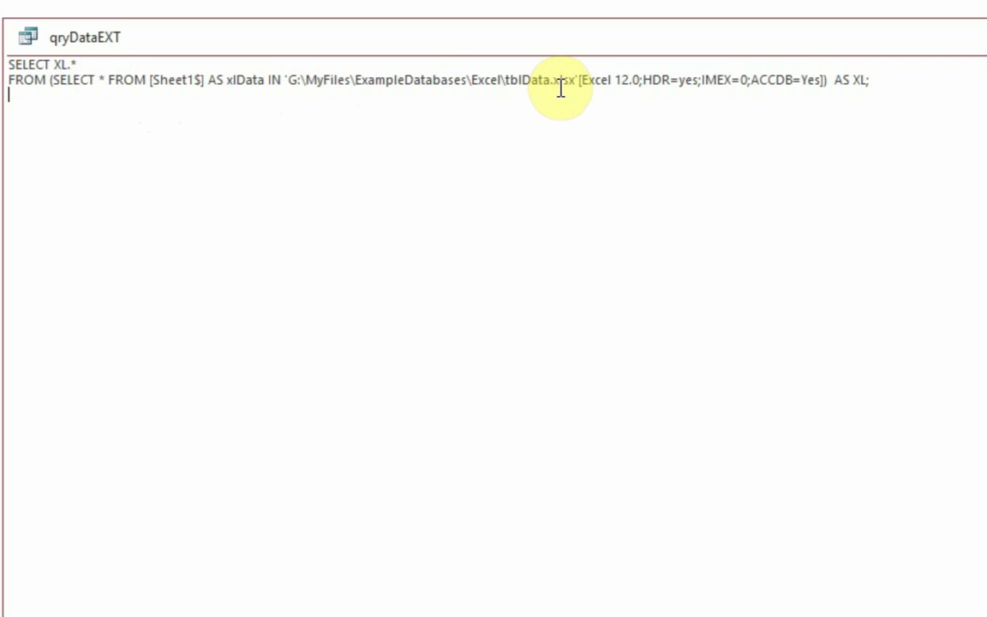
{"action": "double_click", "coordinate": [611, 81]}
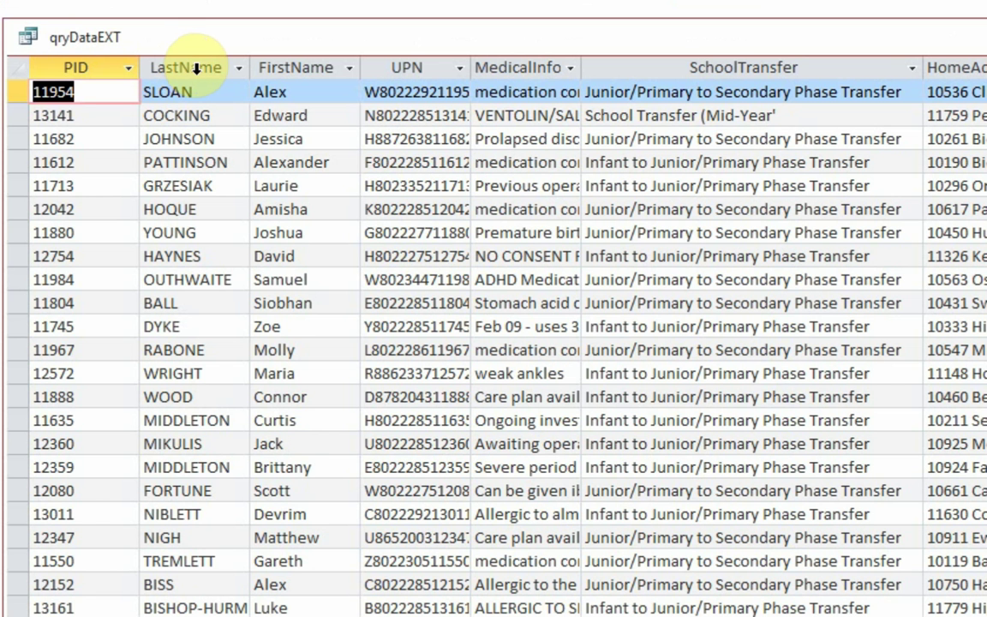
Edit the first record's last name back to SLOANS in the query design.
{"action": "left_click", "coordinate": [206, 91]}
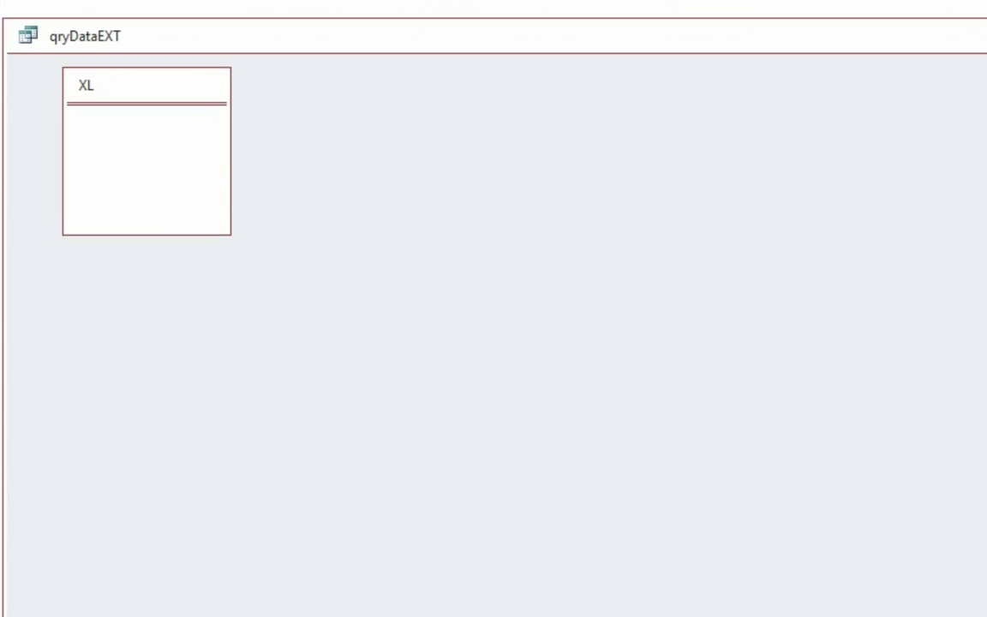
{"action": "left_click", "coordinate": [676, 185]}
{"action": "right_click", "coordinate": [424, 146]}
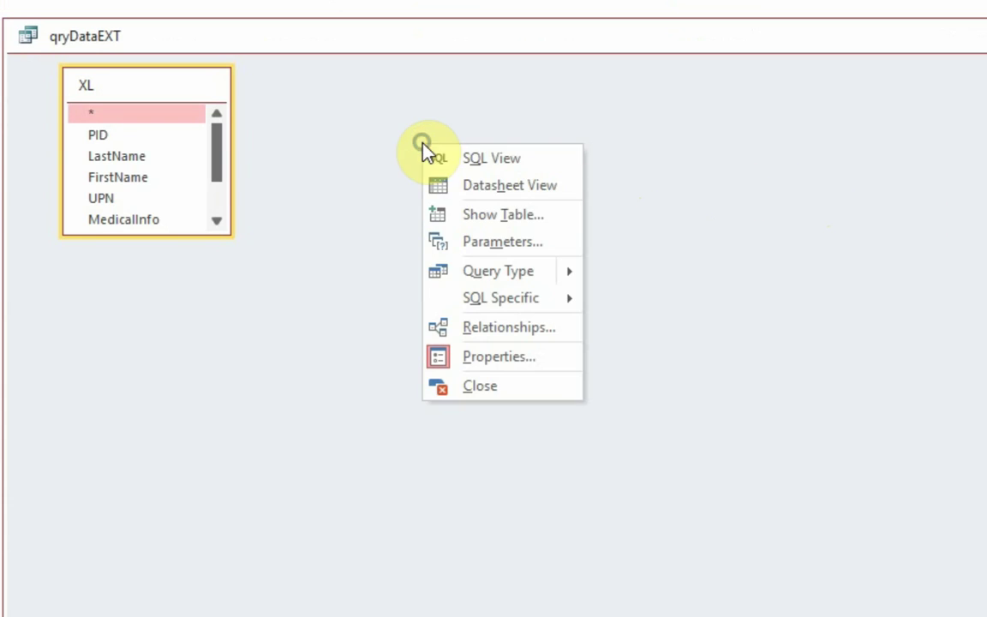
In SQL view, change the IMEX value in the connection string to 2.
{"action": "left_click", "coordinate": [485, 159]}
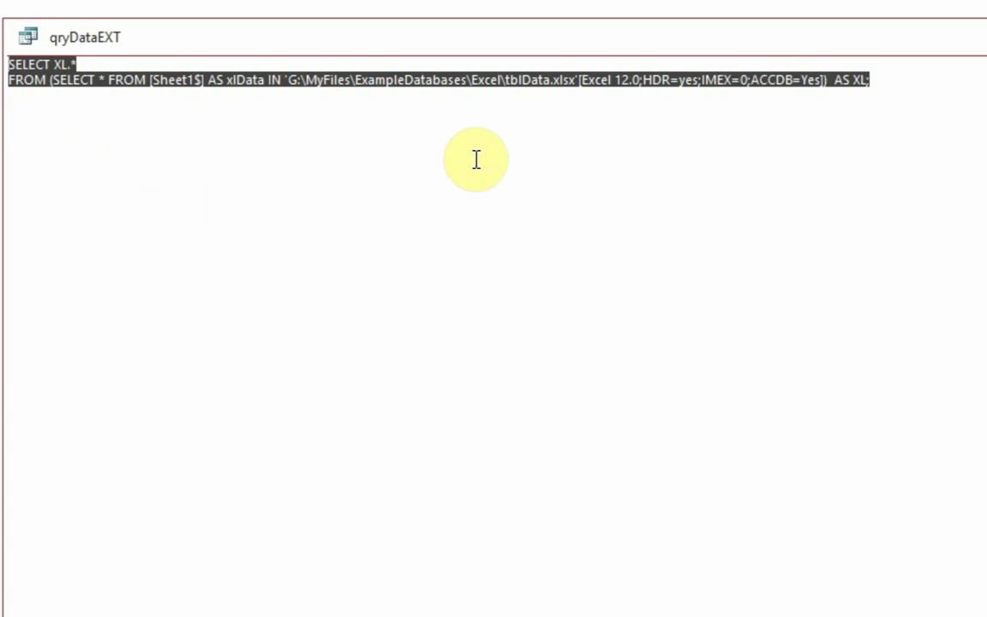
{"action": "left_click", "coordinate": [742, 79]}
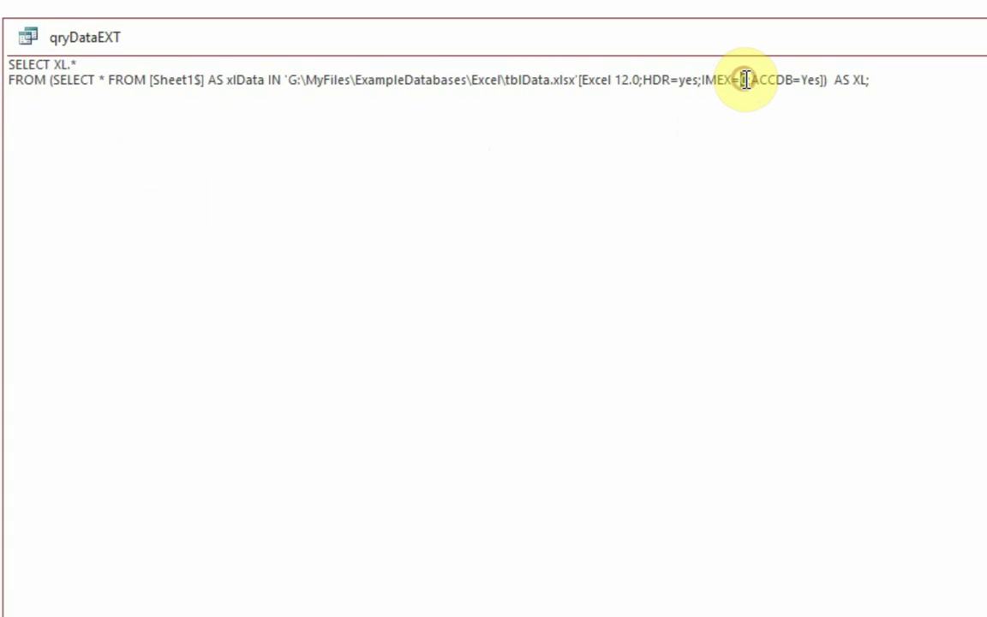
{"action": "key", "text": "BackSpace"}
{"action": "type", "text": "2"}
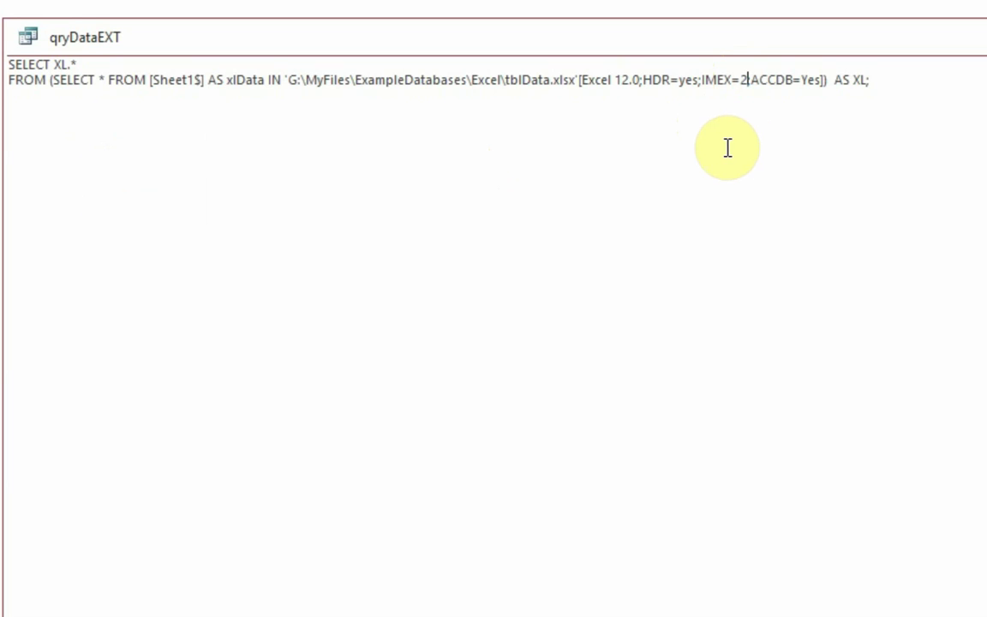
{"action": "left_click", "coordinate": [330, 101]}
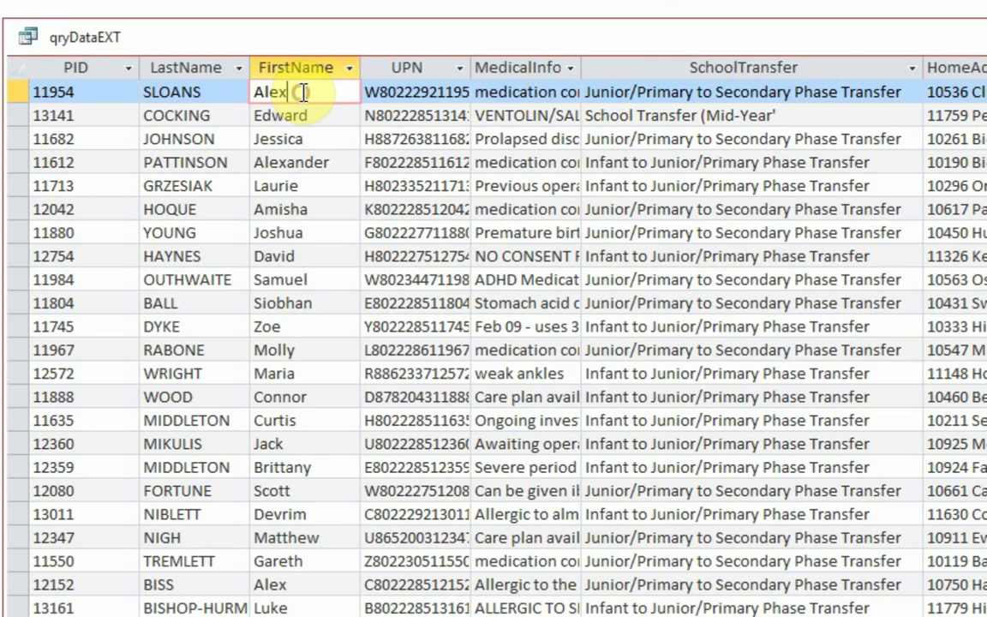
Set IMEX back to 0 in the SQL and run the query in Datasheet view.
{"action": "right_click", "coordinate": [177, 30]}
{"action": "left_click", "coordinate": [257, 182]}
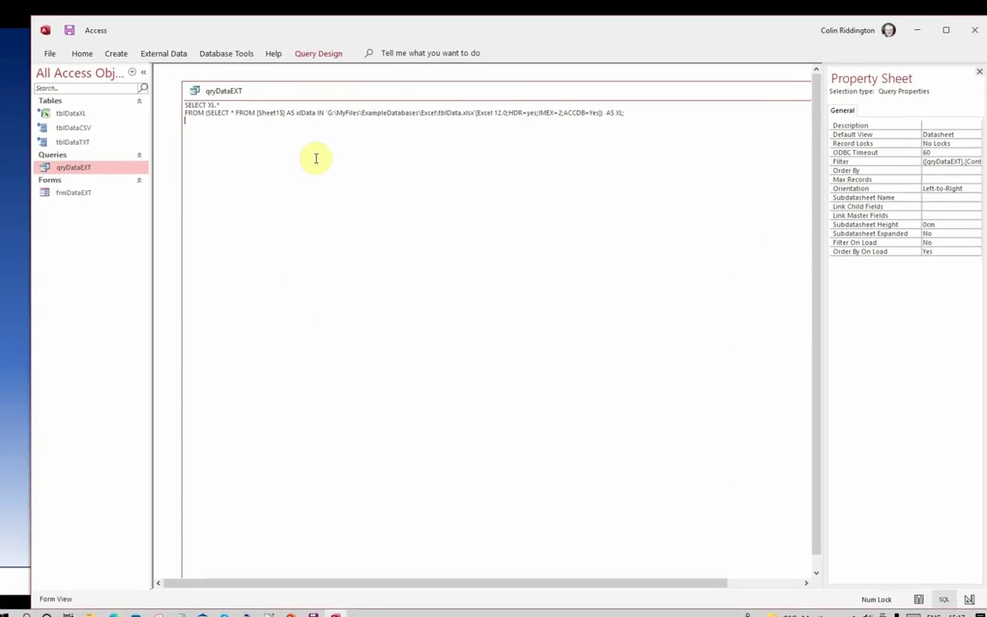
{"action": "double_click", "coordinate": [752, 75]}
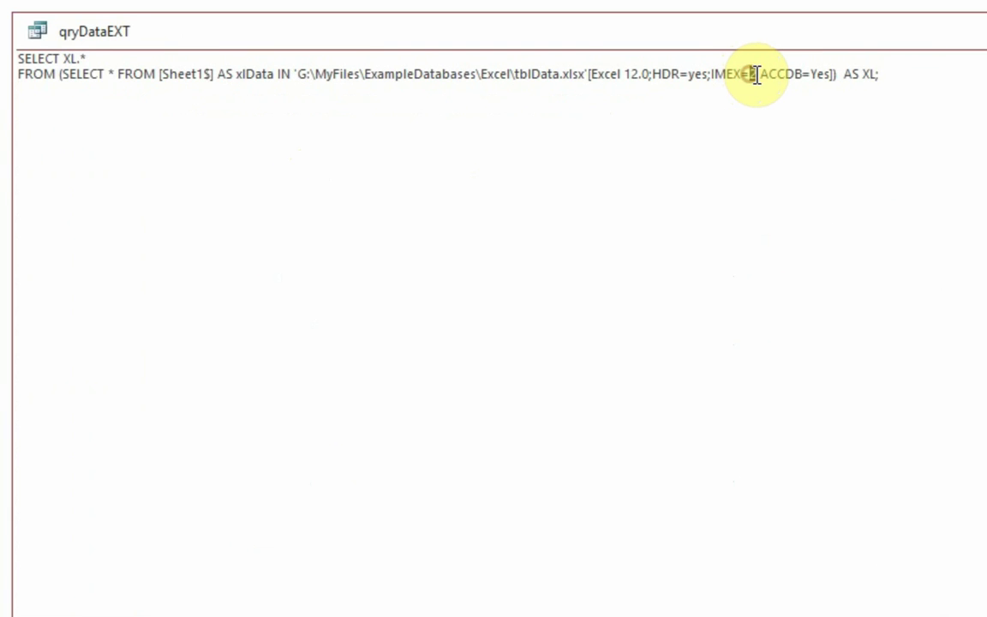
{"action": "type", "text": "0"}
{"action": "left_click", "coordinate": [742, 119]}
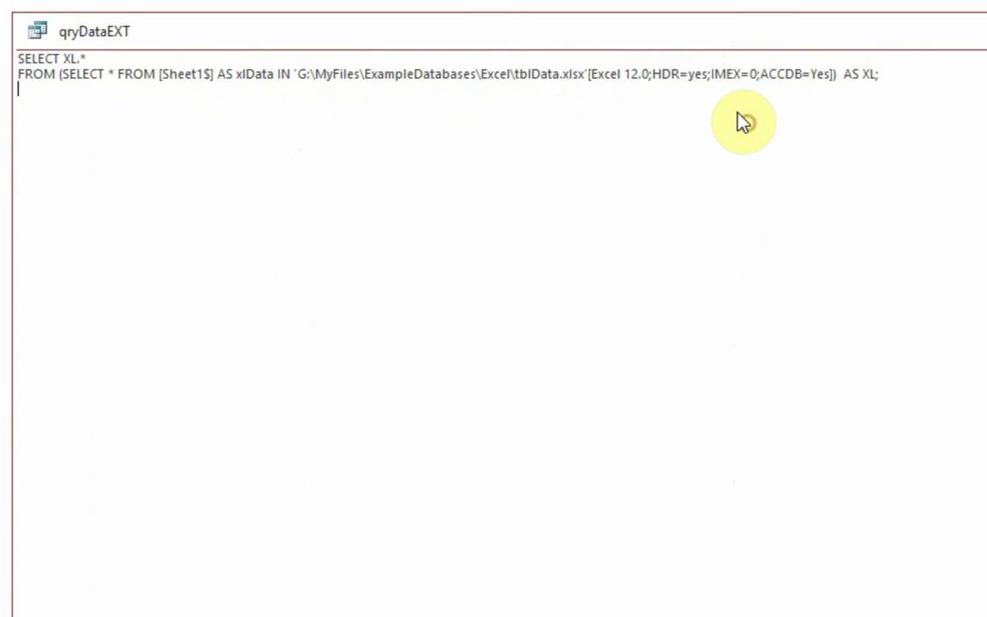
{"action": "left_click", "coordinate": [298, 2]}
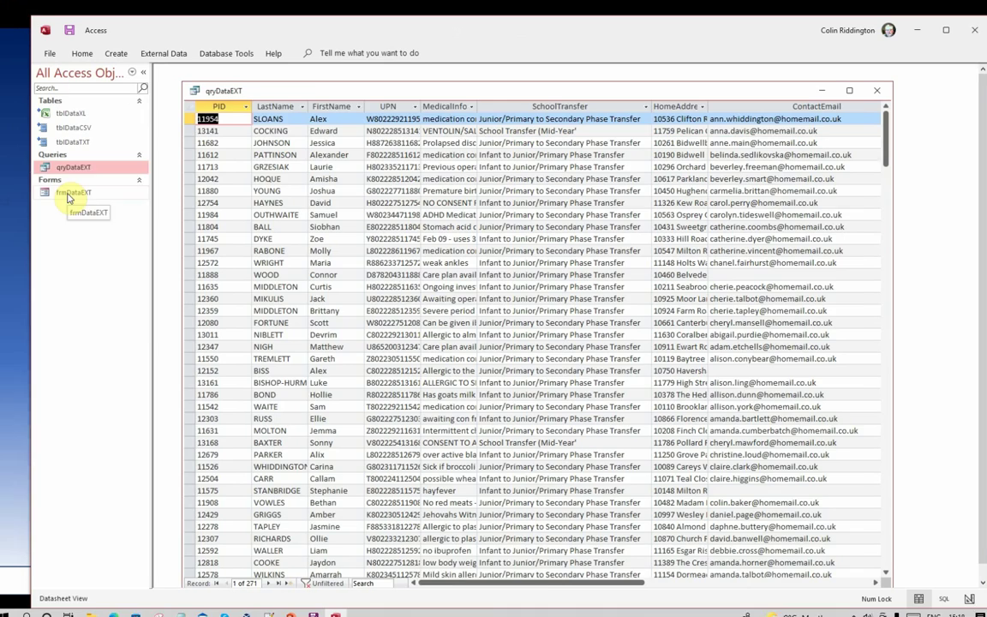
Open frmDataEXT and change the first record's first name from Alex to Alexis.
{"action": "double_click", "coordinate": [71, 194]}
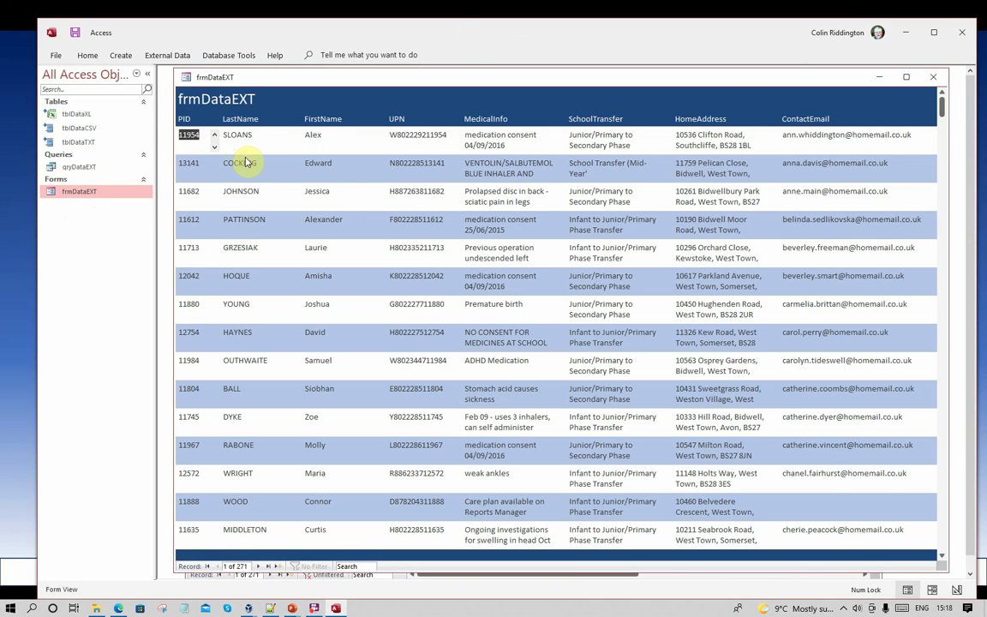
{"action": "left_click", "coordinate": [334, 135]}
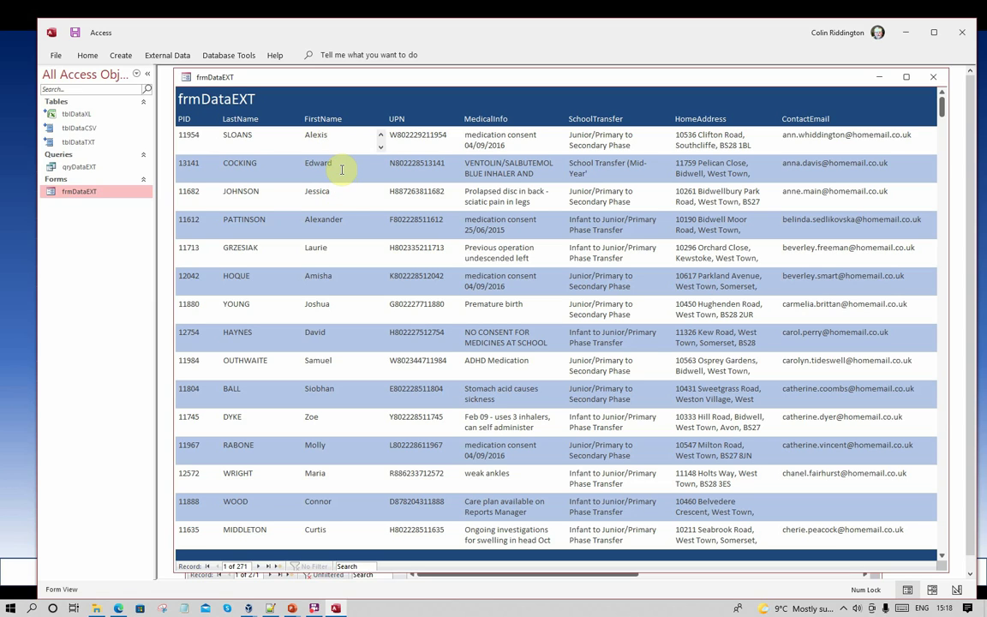
{"action": "left_click", "coordinate": [342, 165]}
Open tblDataXL, restore the first name to Alex, and close the datasheet.
{"action": "left_click", "coordinate": [71, 117]}
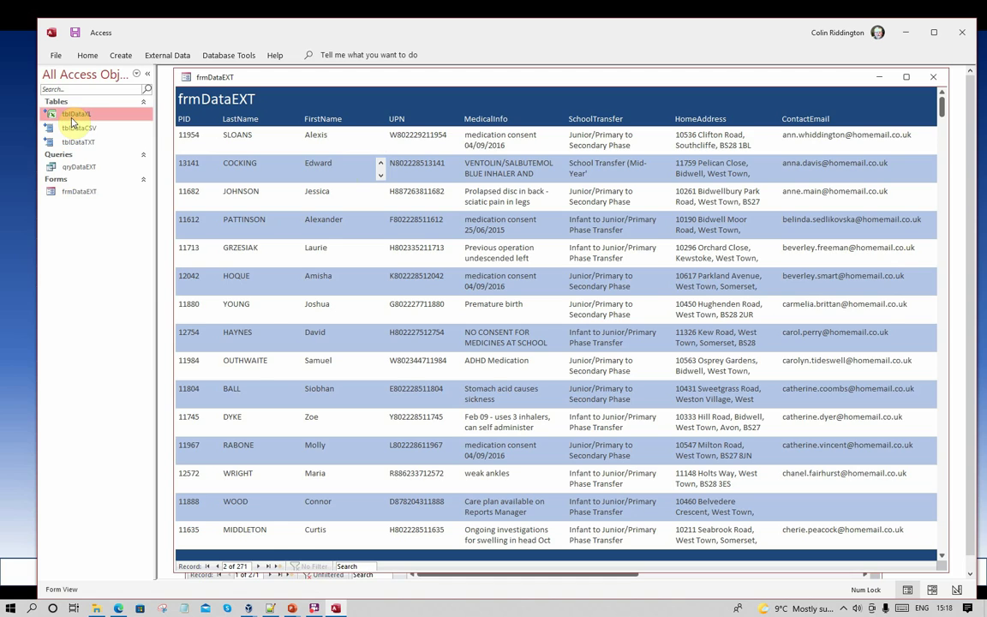
{"action": "double_click", "coordinate": [73, 118]}
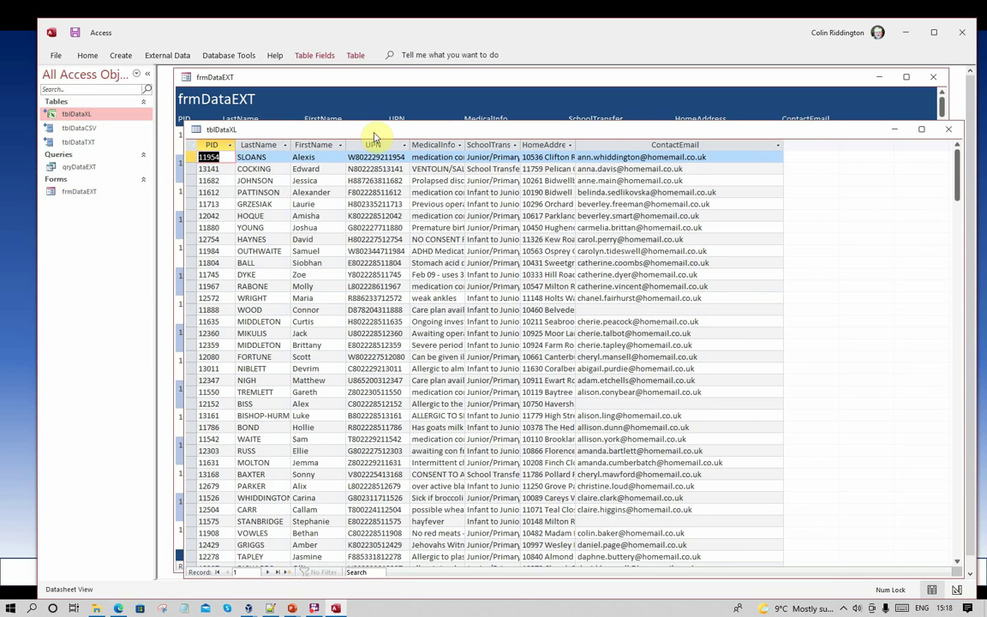
{"action": "left_click_drag", "start_coordinate": [374, 136], "coordinate": [388, 95]}
{"action": "left_click", "coordinate": [336, 117]}
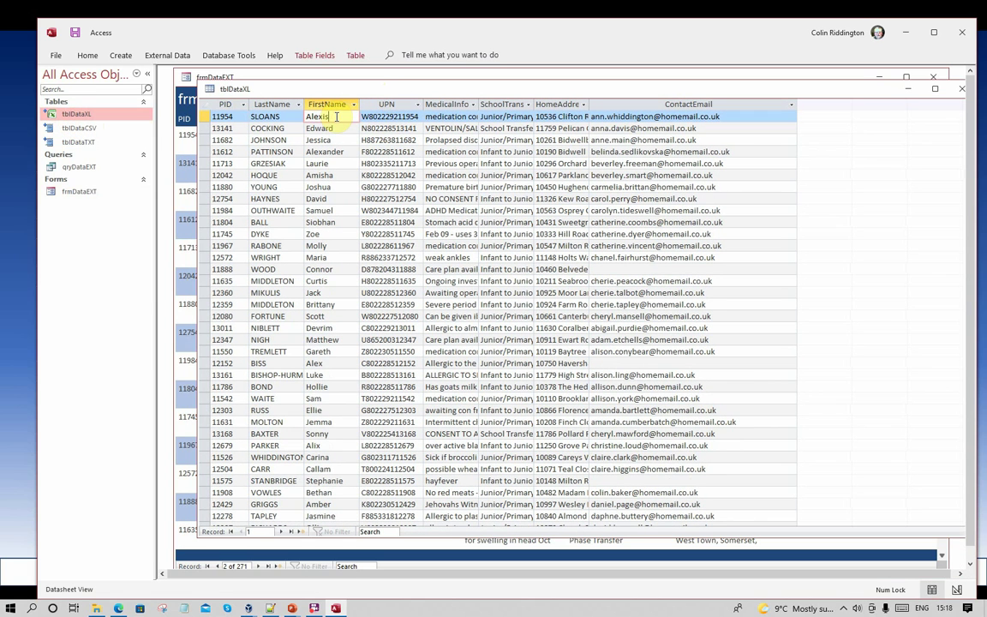
{"action": "key", "text": "BackSpace"}
{"action": "key", "text": "BackSpace"}
{"action": "left_click", "coordinate": [319, 140]}
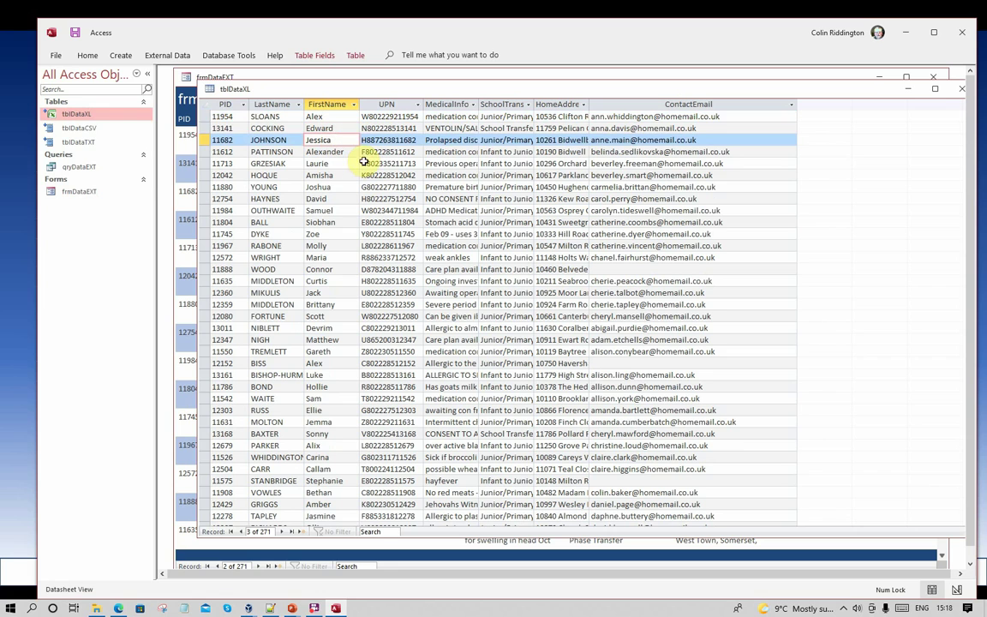
{"action": "left_click_drag", "start_coordinate": [282, 93], "coordinate": [316, 110]}
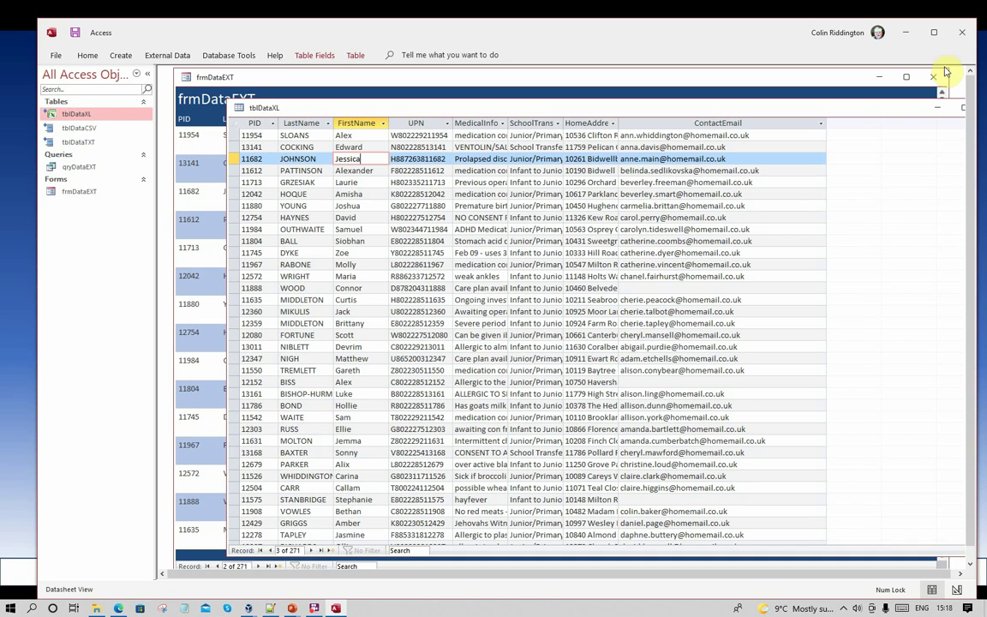
{"action": "left_click_drag", "start_coordinate": [892, 106], "coordinate": [811, 106]}
{"action": "left_click", "coordinate": [892, 106]}
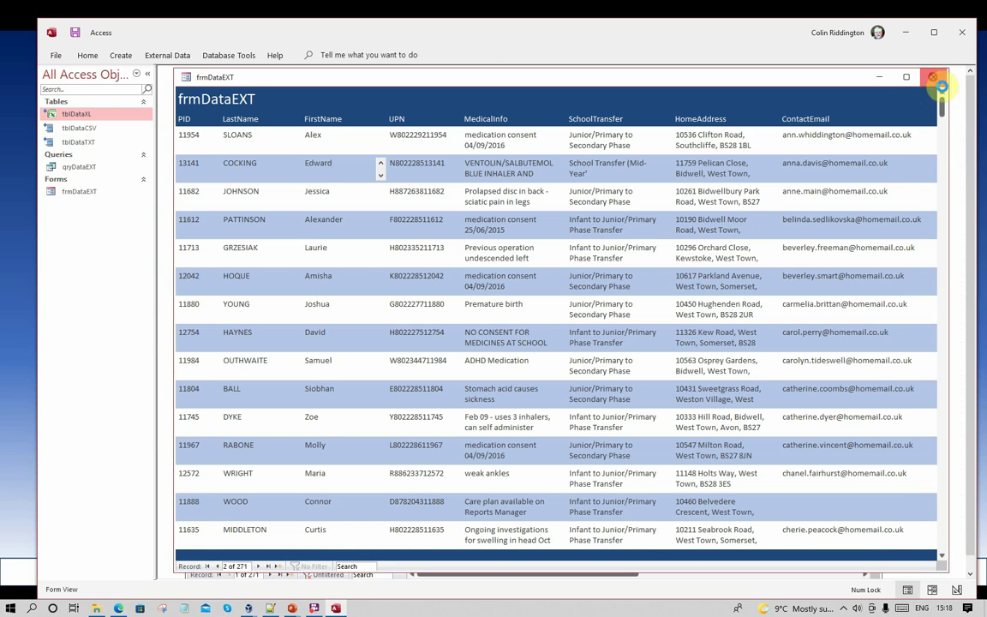
Close frmDataEXT and qryDataEXT, saving the query's design changes.
{"action": "left_click", "coordinate": [936, 80]}
{"action": "left_click", "coordinate": [866, 91]}
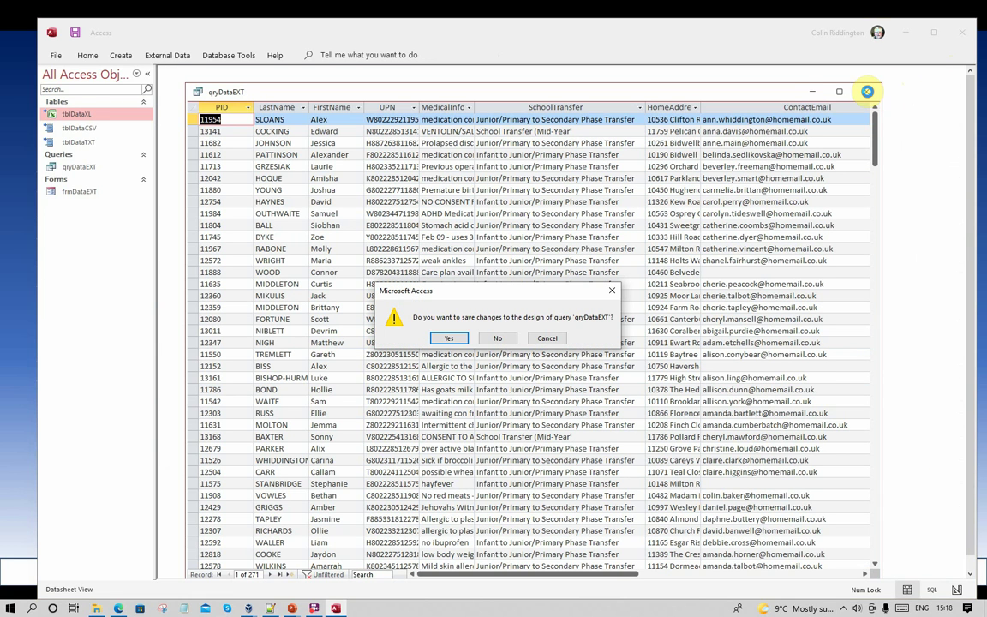
{"action": "left_click", "coordinate": [451, 340]}
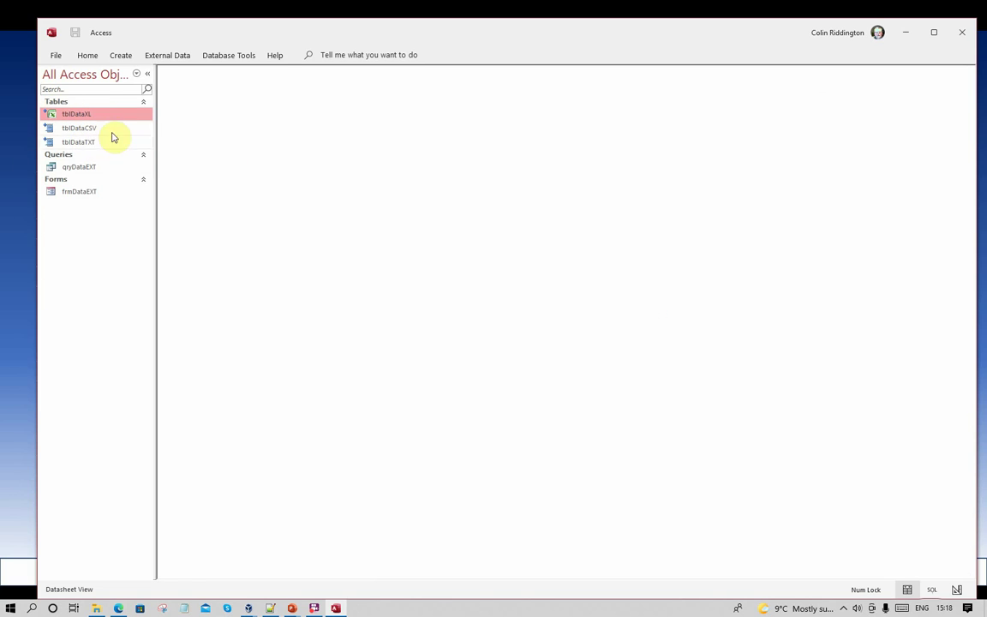
In Linked Table Manager, set tblDataXL's Excel connection string to IMEX=0 and save.
{"action": "right_click", "coordinate": [71, 118]}
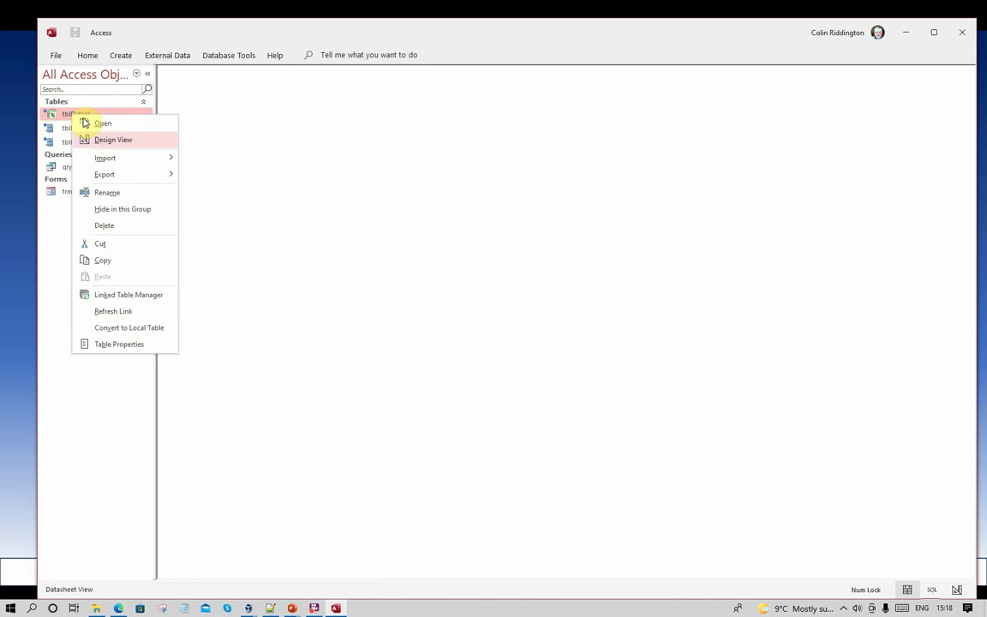
{"action": "left_click", "coordinate": [128, 293]}
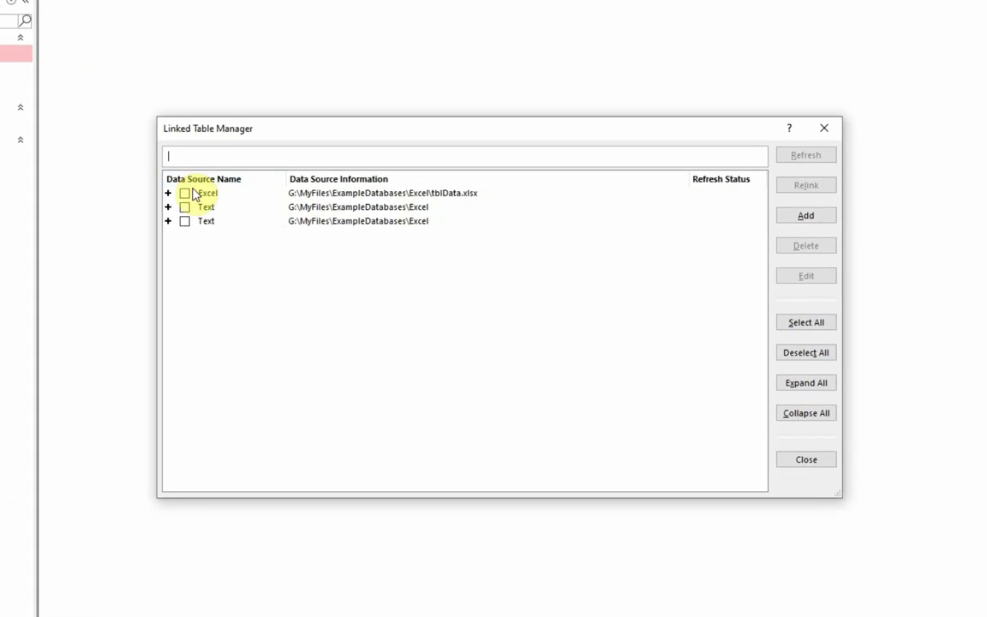
{"action": "left_click", "coordinate": [269, 220]}
{"action": "left_click", "coordinate": [32, 151]}
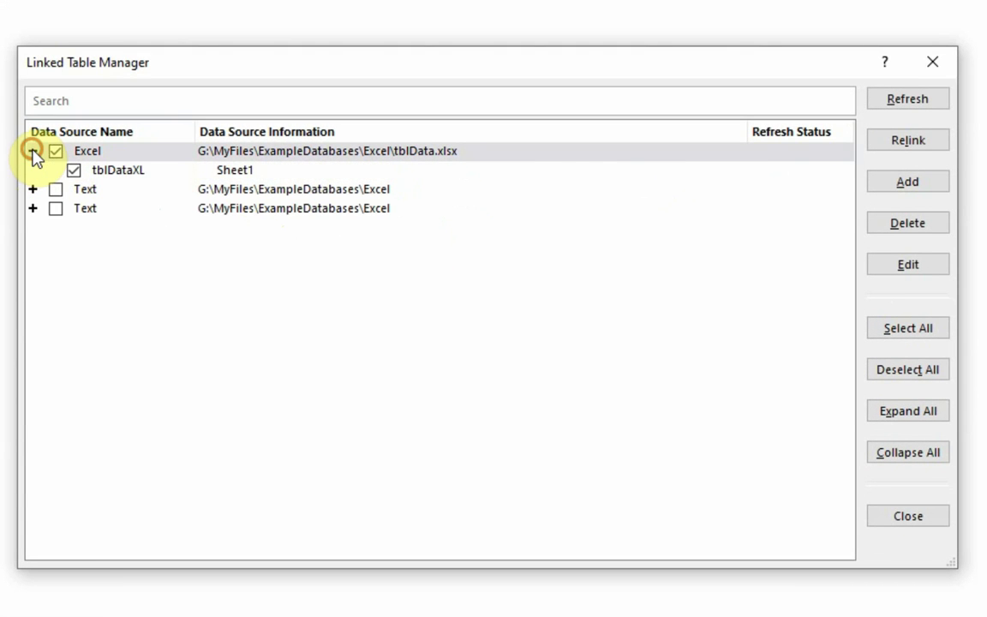
{"action": "left_click", "coordinate": [114, 170]}
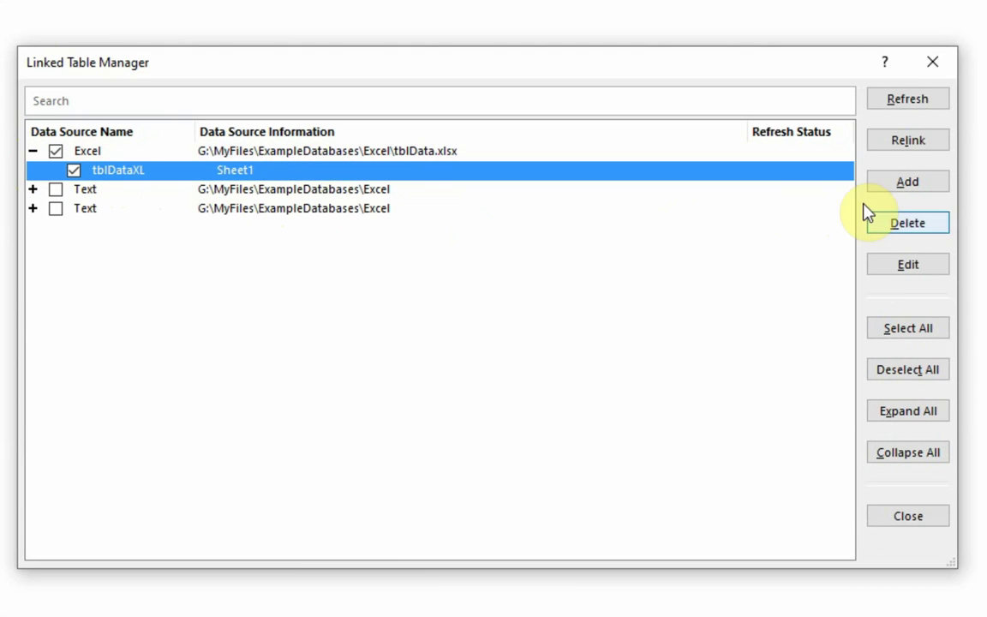
{"action": "left_click", "coordinate": [907, 265]}
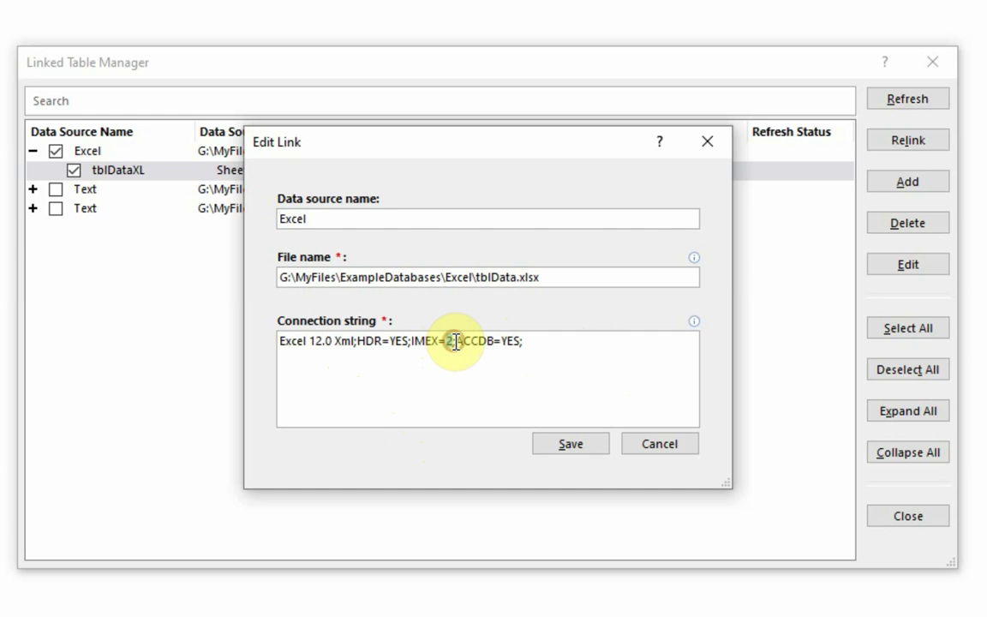
{"action": "type", "text": "0"}
{"action": "left_click", "coordinate": [567, 446]}
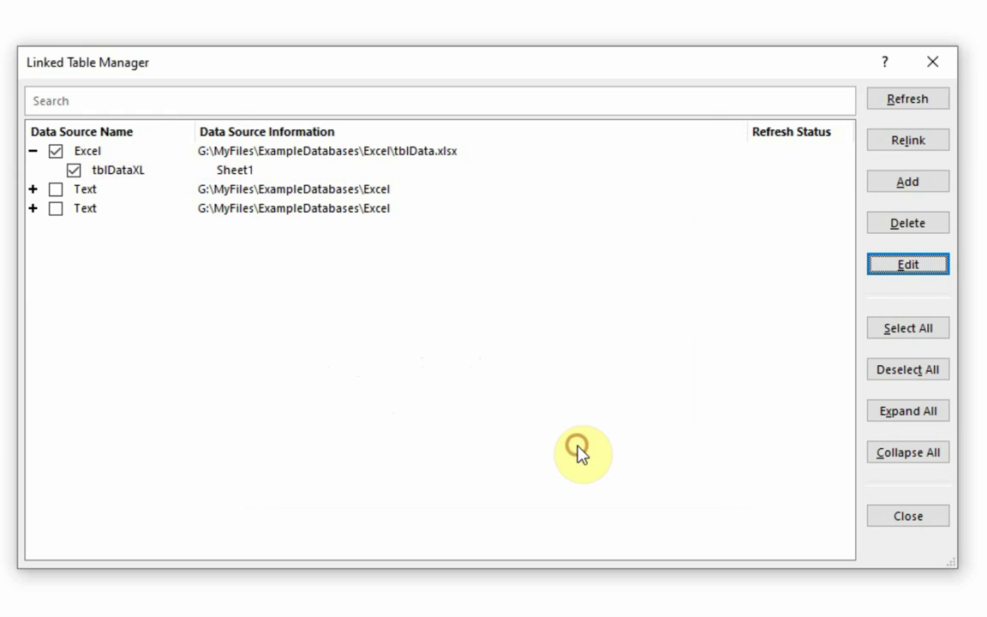
{"action": "left_click", "coordinate": [909, 516]}
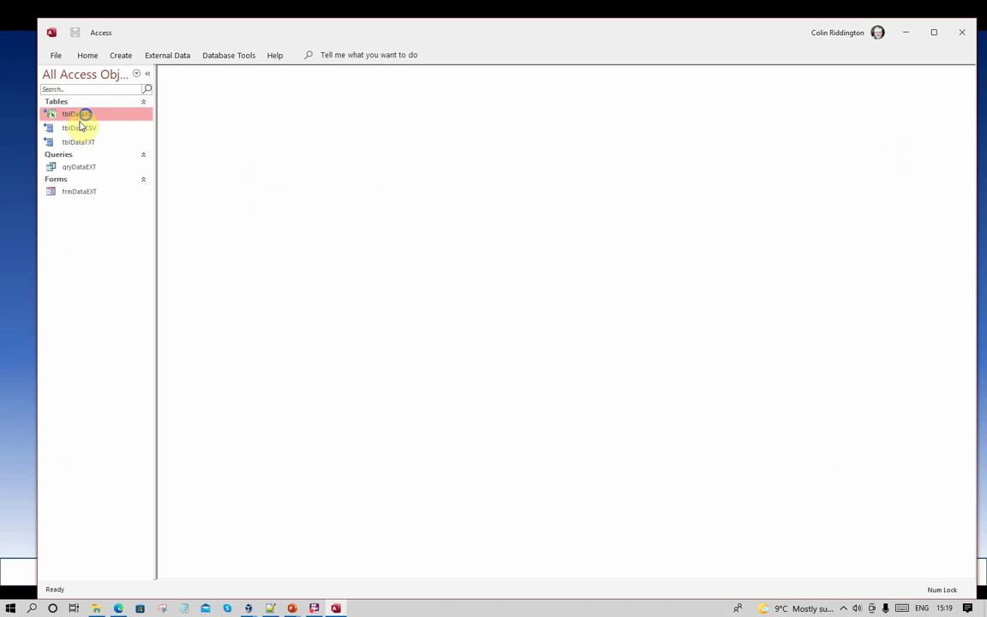
Refresh the tblDataXL link, reopen it to check the Alex FirstName cell, then close it.
{"action": "right_click", "coordinate": [86, 115]}
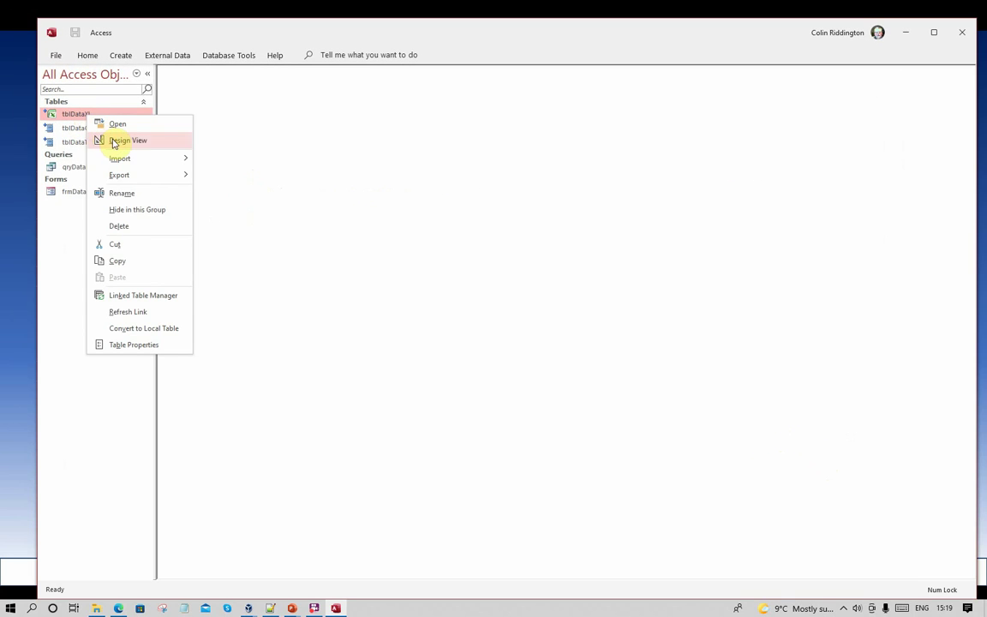
{"action": "left_click", "coordinate": [137, 312]}
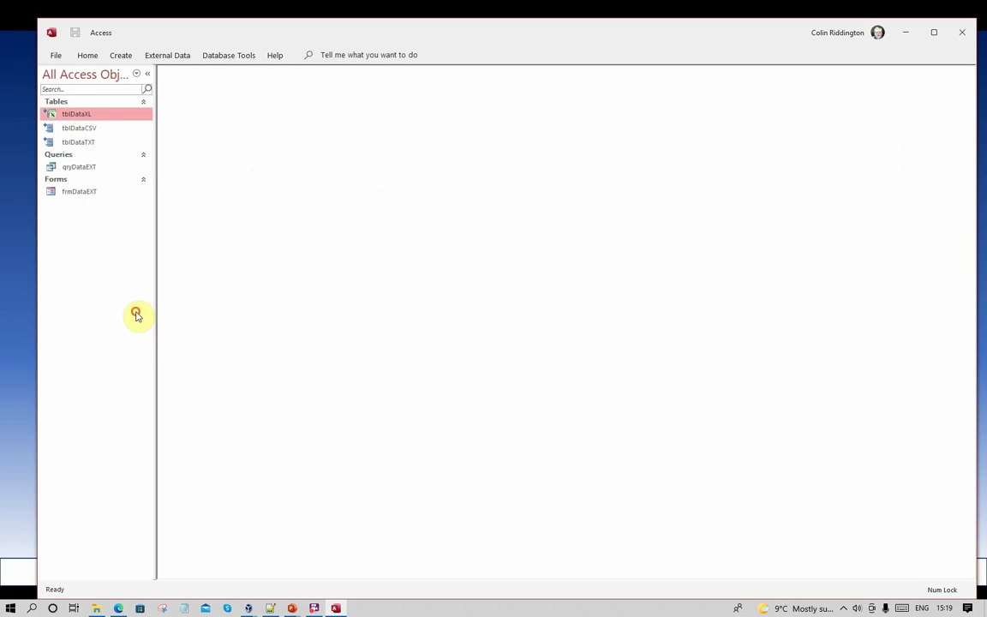
{"action": "double_click", "coordinate": [89, 113]}
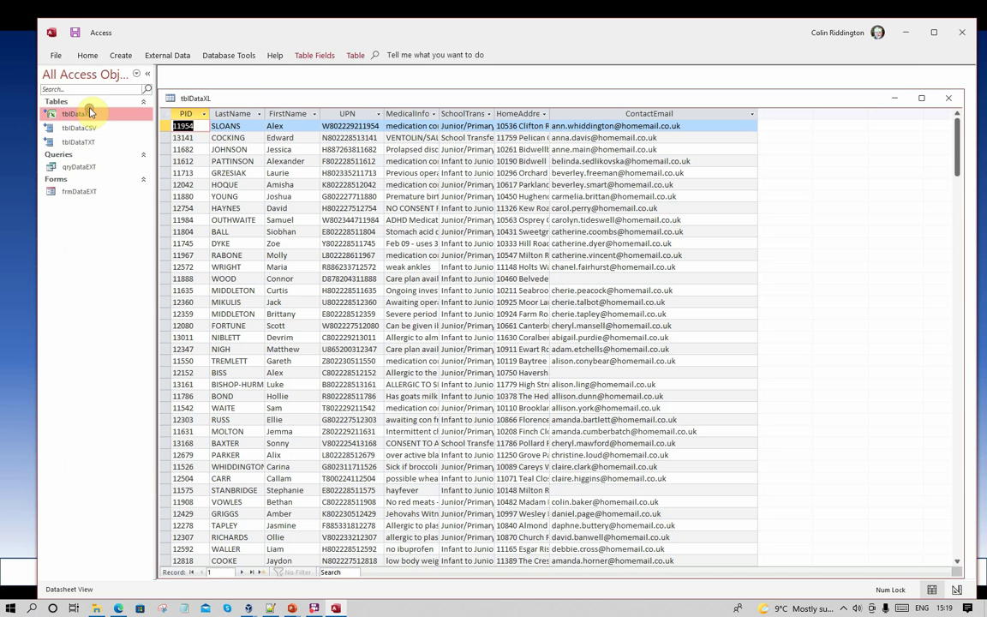
{"action": "left_click", "coordinate": [295, 125]}
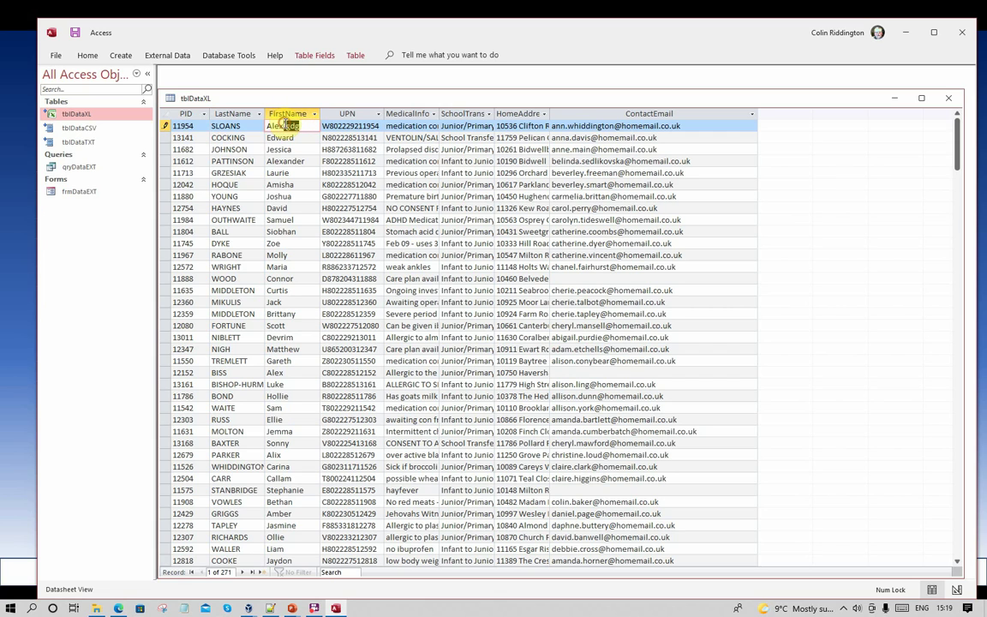
{"action": "left_click", "coordinate": [949, 98]}
Change the tblDataXL link's connection string to IMEX=1 in the Linked Table Manager and save it.
{"action": "right_click", "coordinate": [79, 113]}
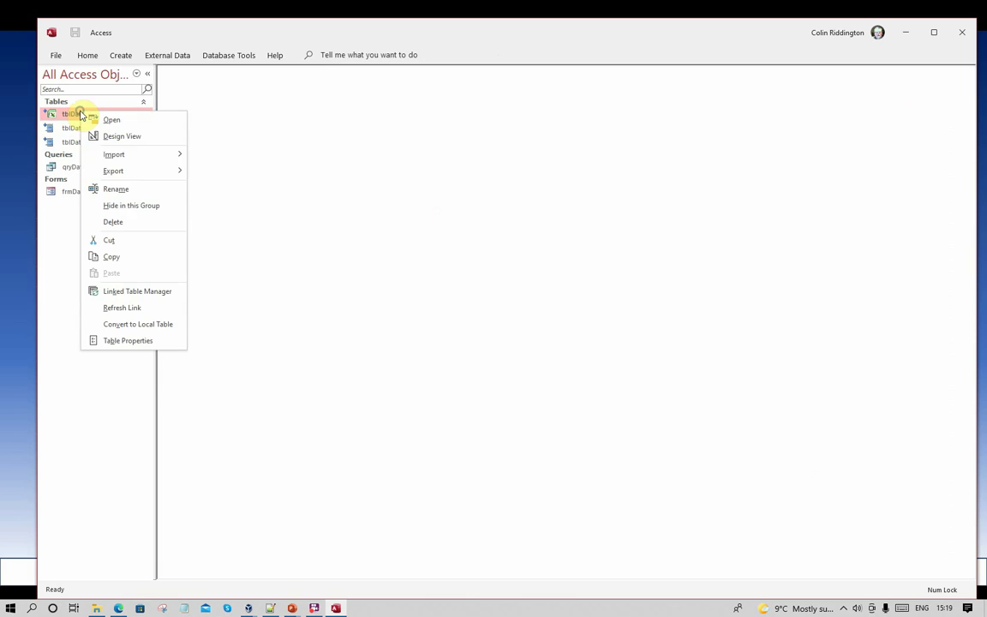
{"action": "left_click", "coordinate": [118, 291]}
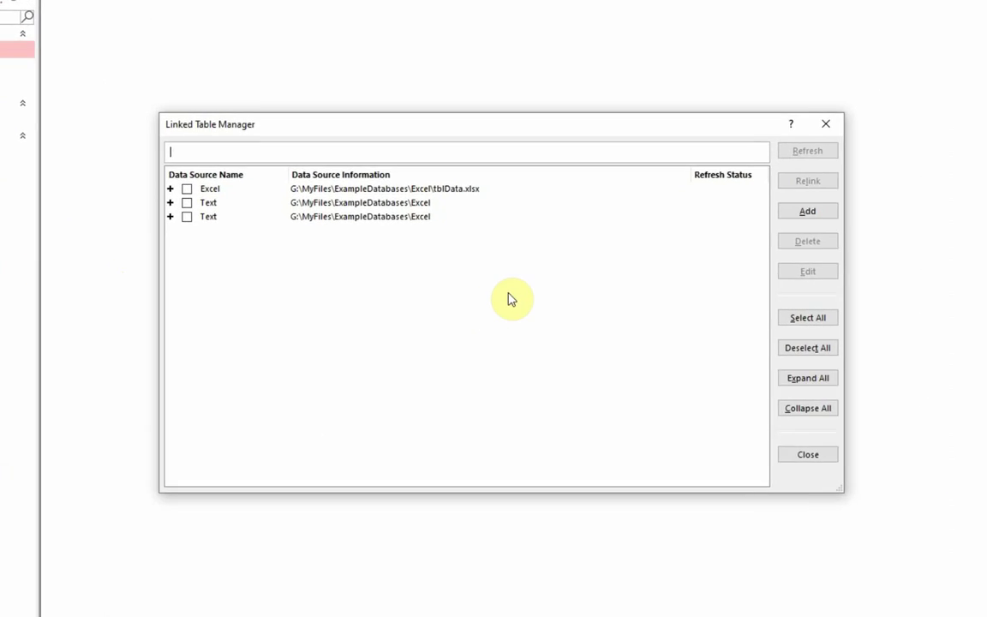
{"action": "left_click", "coordinate": [62, 140]}
{"action": "left_click", "coordinate": [38, 140]}
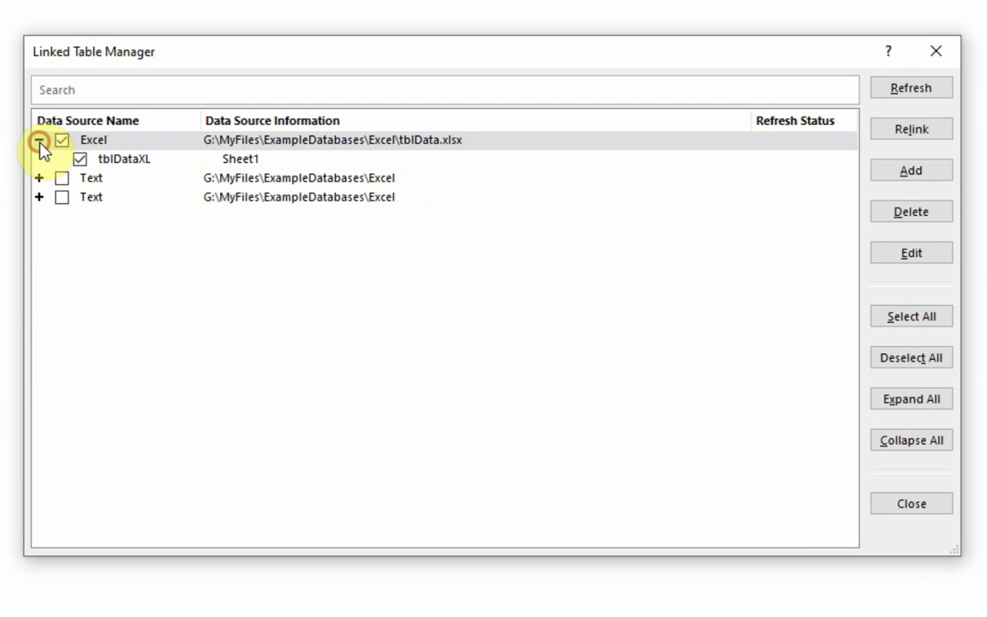
{"action": "left_click", "coordinate": [125, 160]}
{"action": "left_click", "coordinate": [913, 255]}
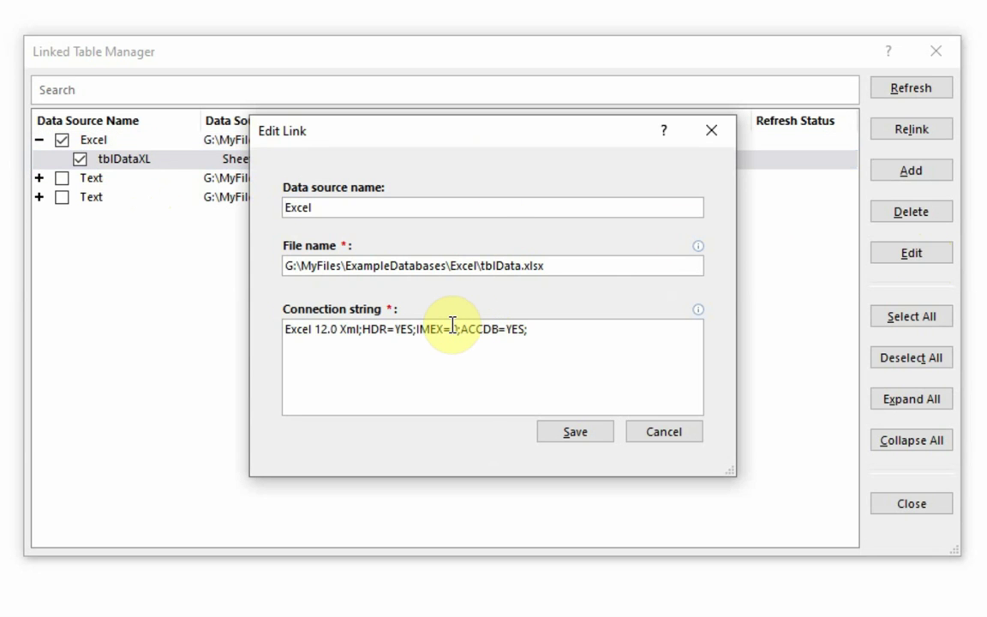
{"action": "left_click", "coordinate": [454, 326]}
{"action": "key", "text": "BackSpace"}
{"action": "key", "text": "BackSpace"}
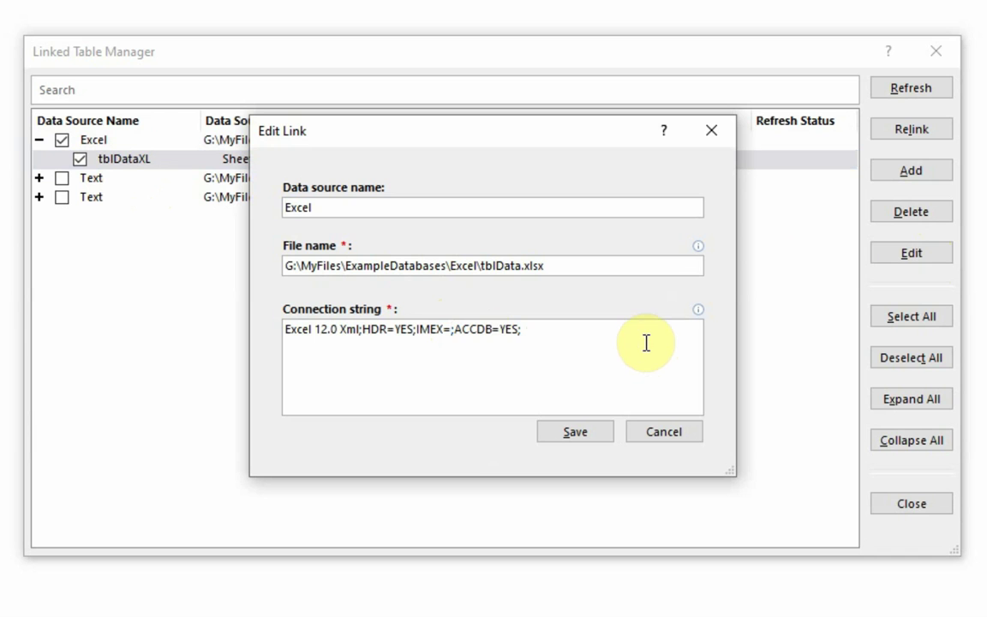
{"action": "type", "text": "1"}
{"action": "left_click", "coordinate": [548, 433]}
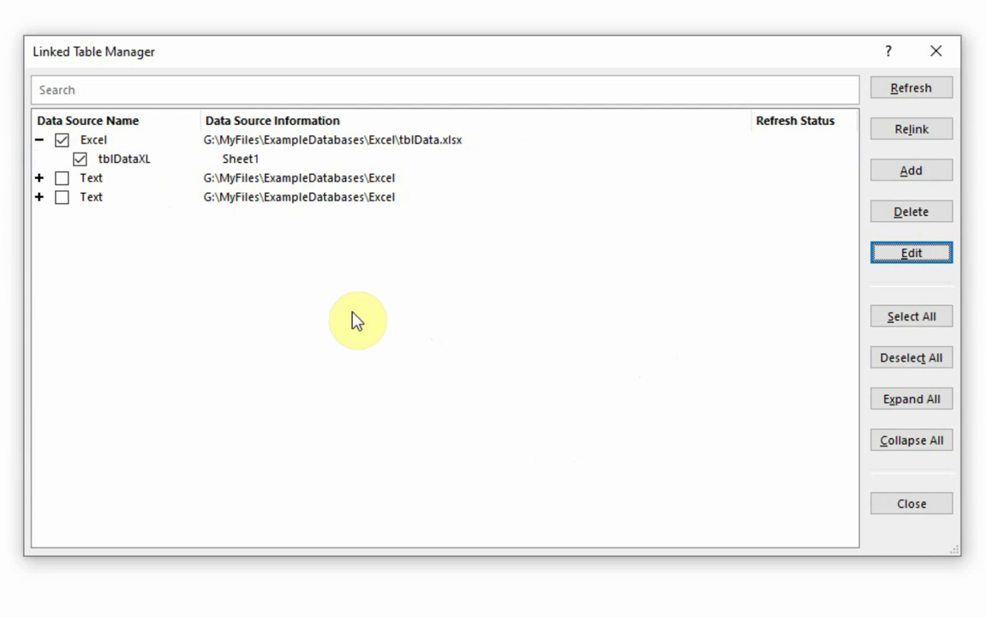
Refresh the tblDataXL link, then open its datasheet and try editing the first FirstName.
{"action": "left_click", "coordinate": [922, 91]}
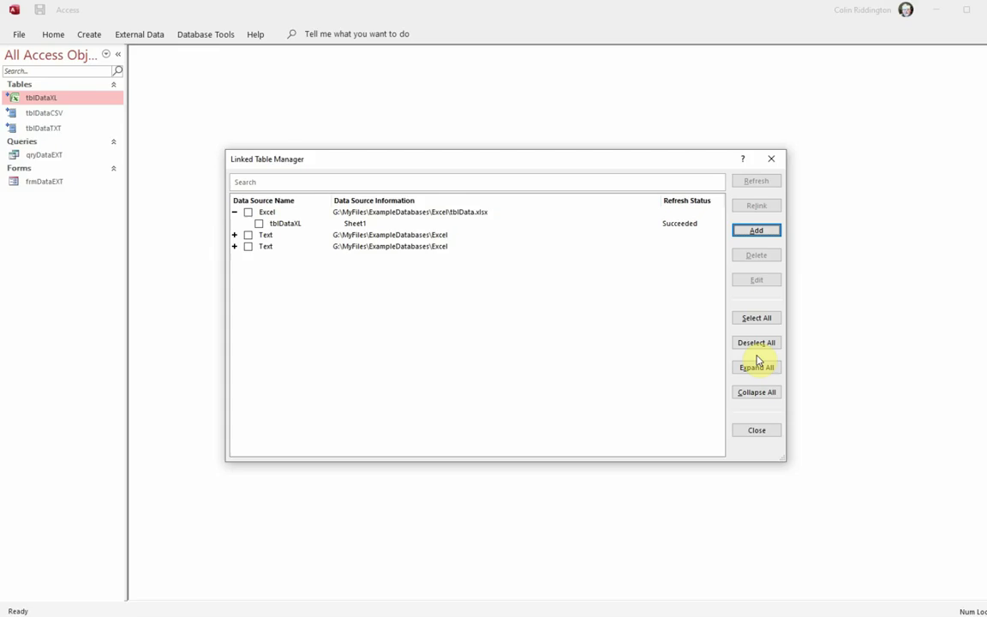
{"action": "left_click", "coordinate": [757, 430]}
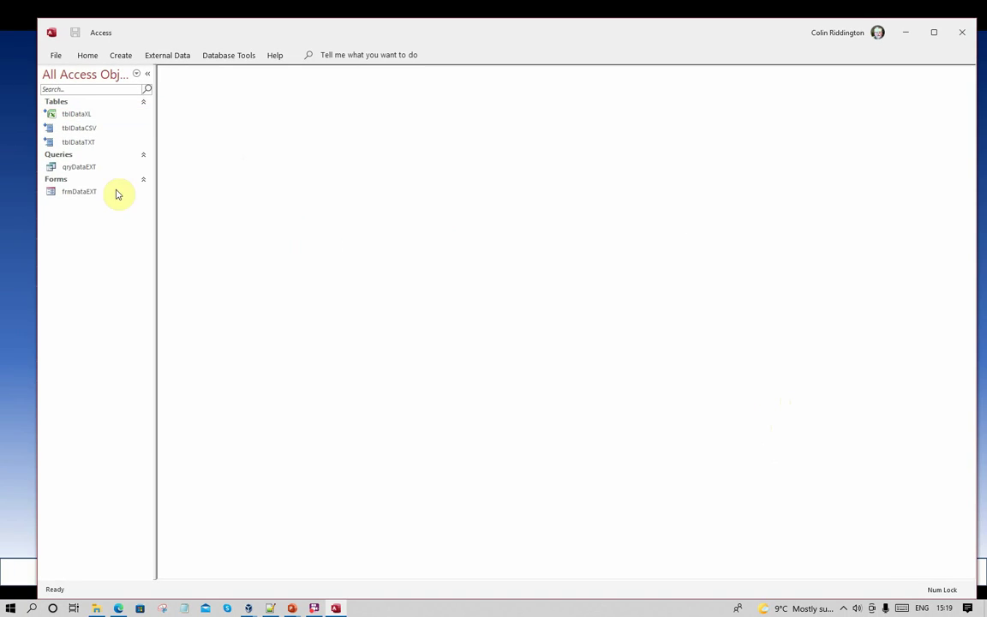
{"action": "double_click", "coordinate": [42, 98]}
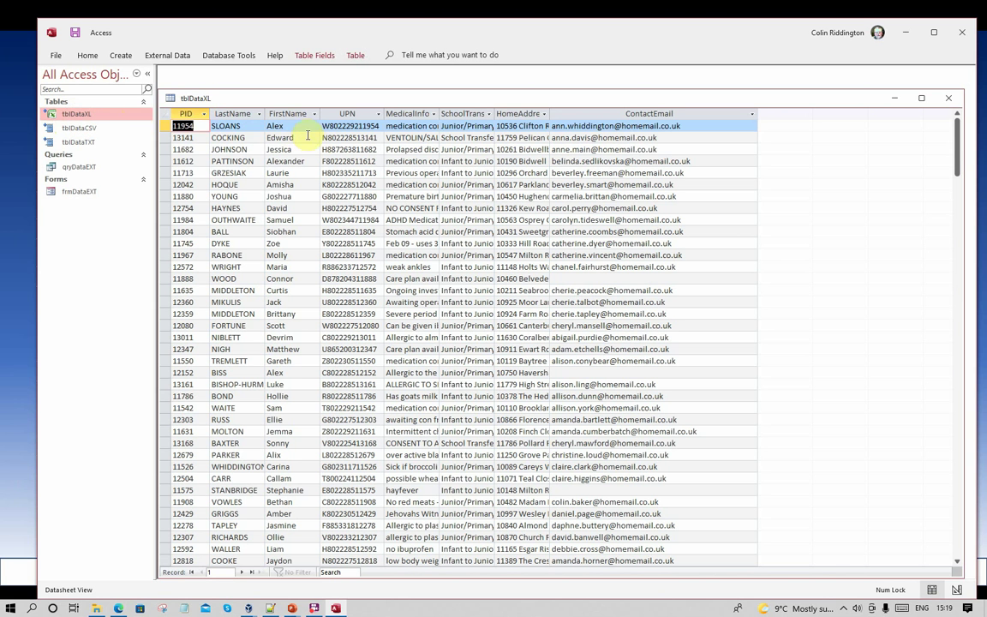
{"action": "left_click", "coordinate": [297, 125]}
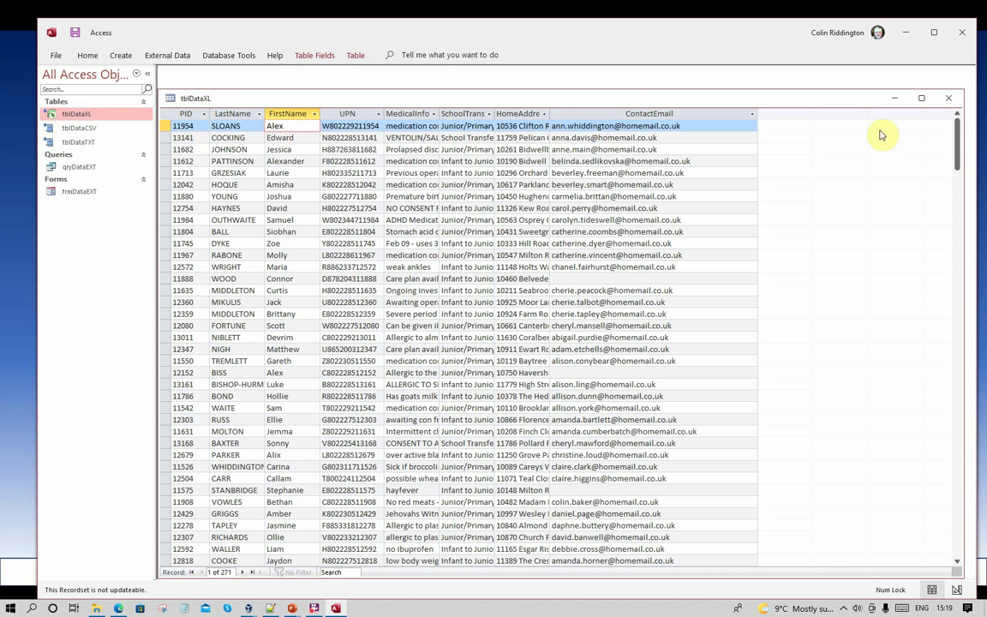
Close the datasheet and select tblDataXL under the Excel source in the Linked Table Manager.
{"action": "left_click", "coordinate": [945, 102]}
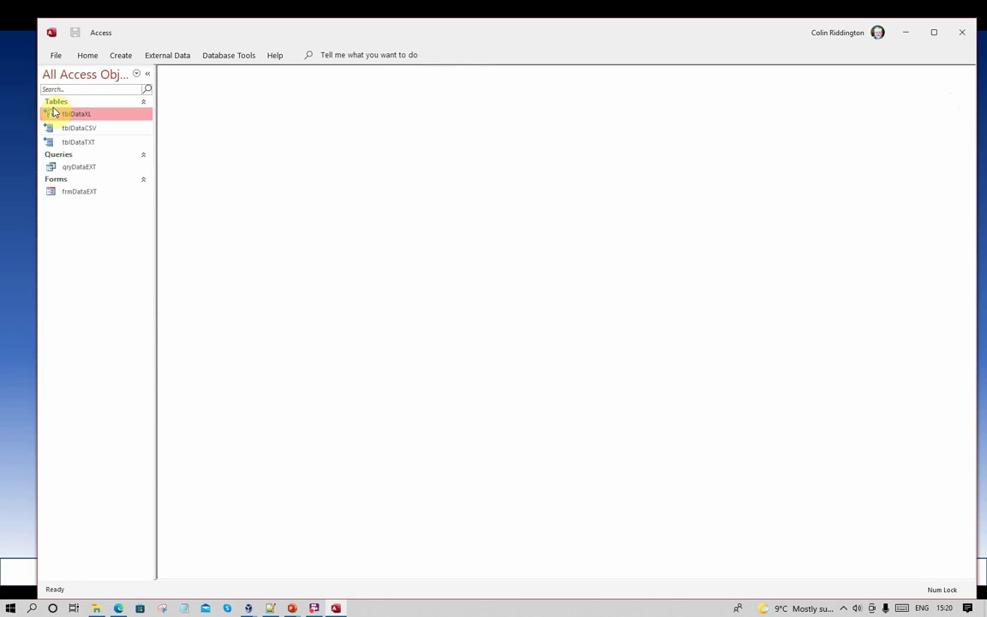
{"action": "right_click", "coordinate": [90, 117]}
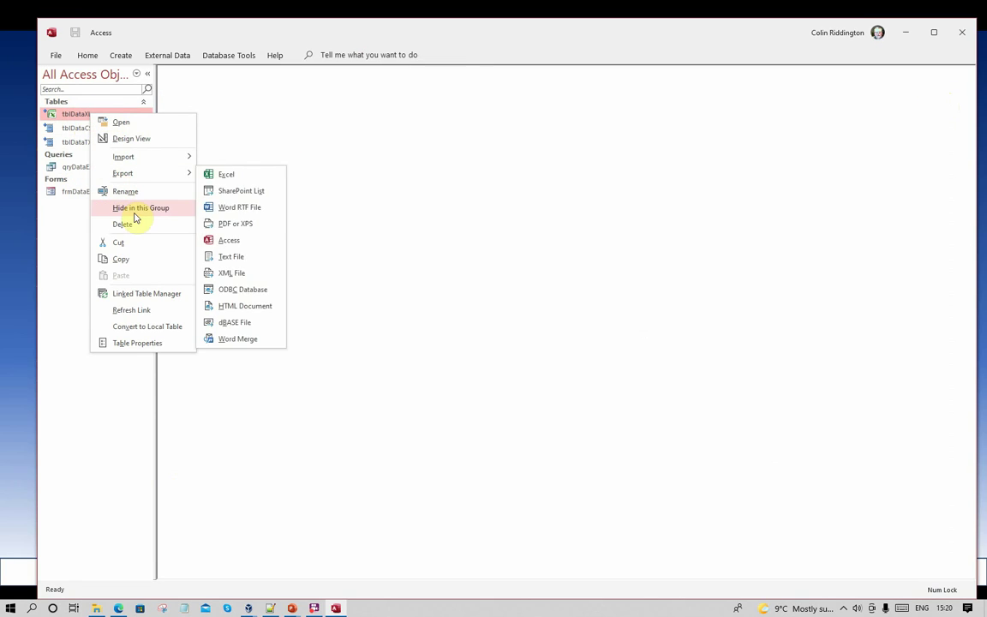
{"action": "left_click", "coordinate": [142, 297]}
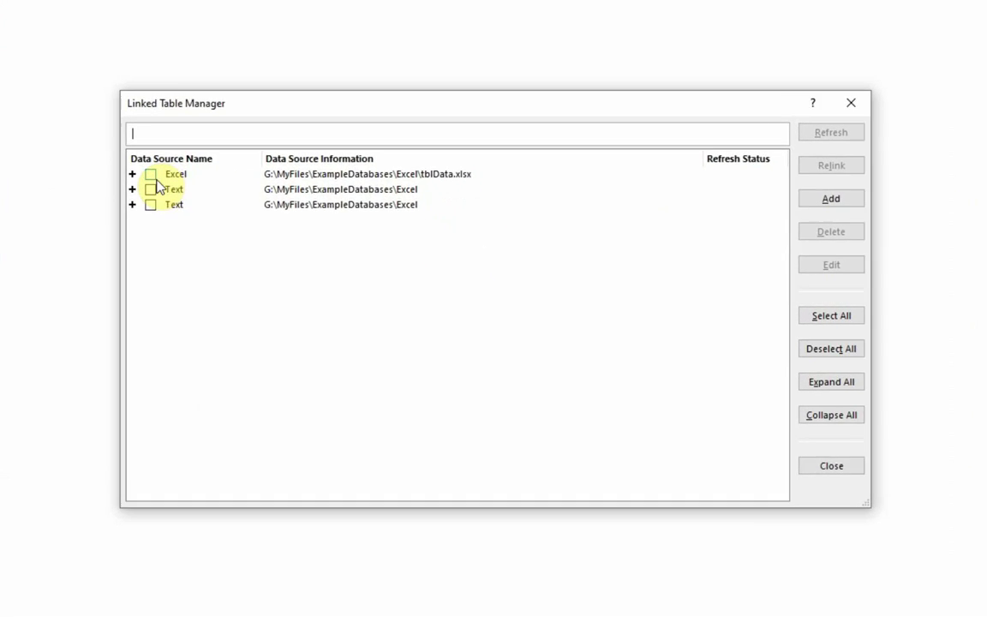
{"action": "left_click", "coordinate": [150, 175]}
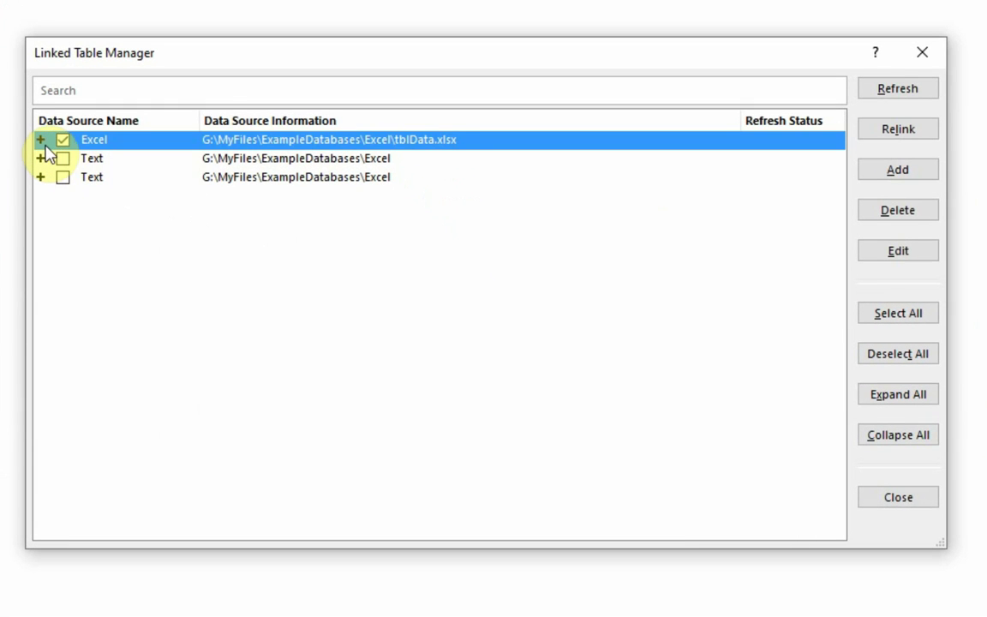
{"action": "left_click", "coordinate": [40, 140]}
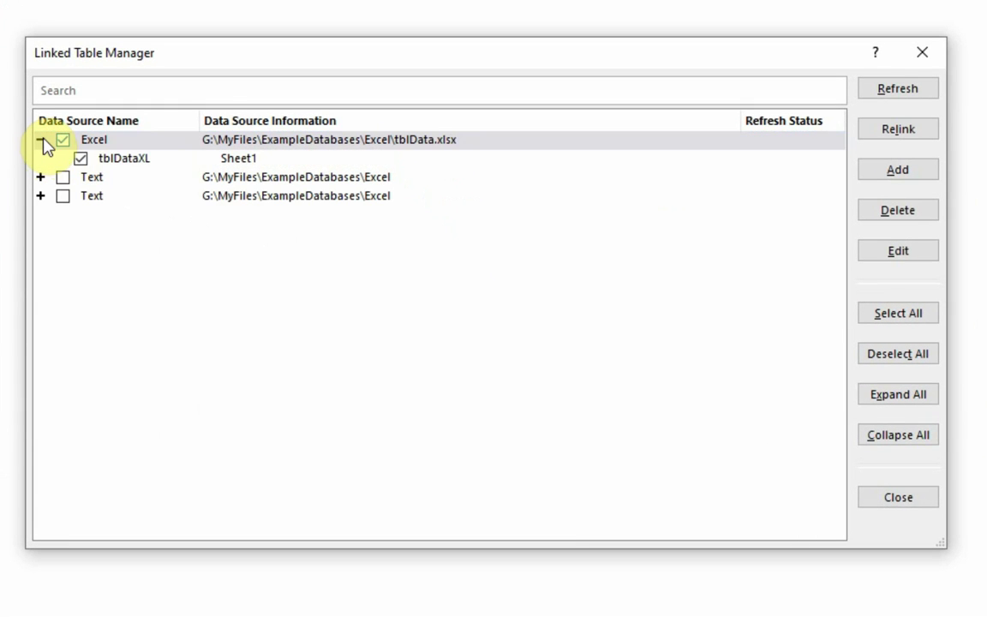
{"action": "left_click", "coordinate": [127, 159]}
Edit the tblDataXL connection string from IMEX=1 to IMEX=0 and save it.
{"action": "left_click", "coordinate": [900, 251]}
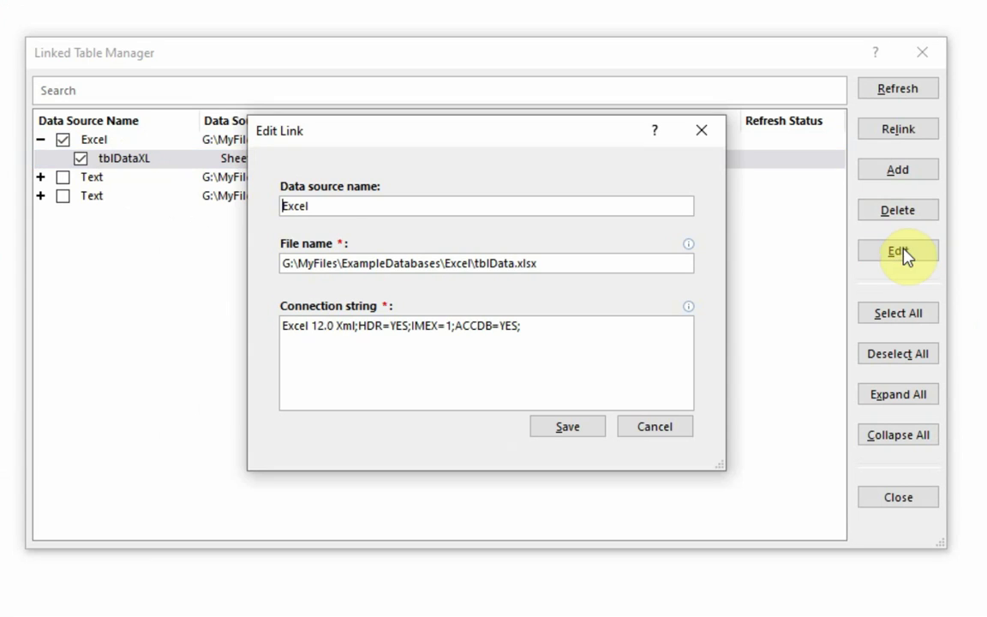
{"action": "left_click_drag", "start_coordinate": [454, 326], "coordinate": [446, 326]}
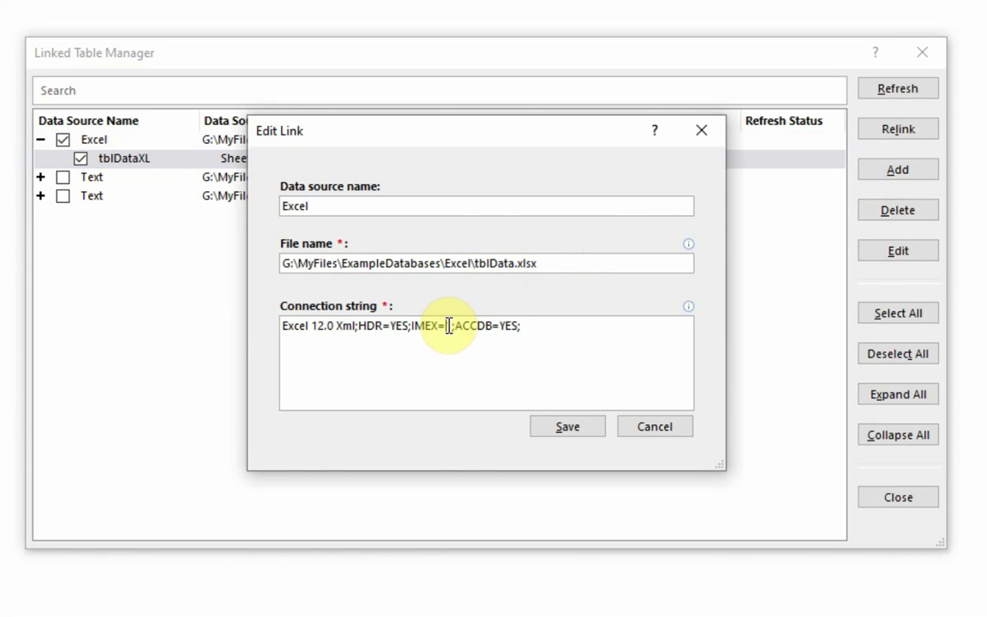
{"action": "key", "text": "Delete"}
{"action": "type", "text": "0"}
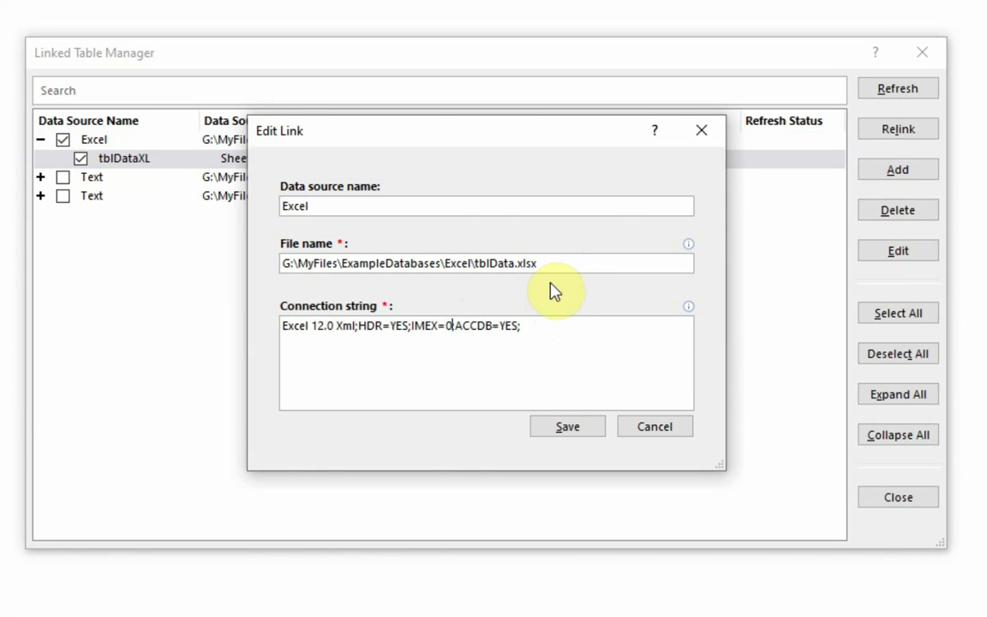
{"action": "left_click", "coordinate": [559, 428]}
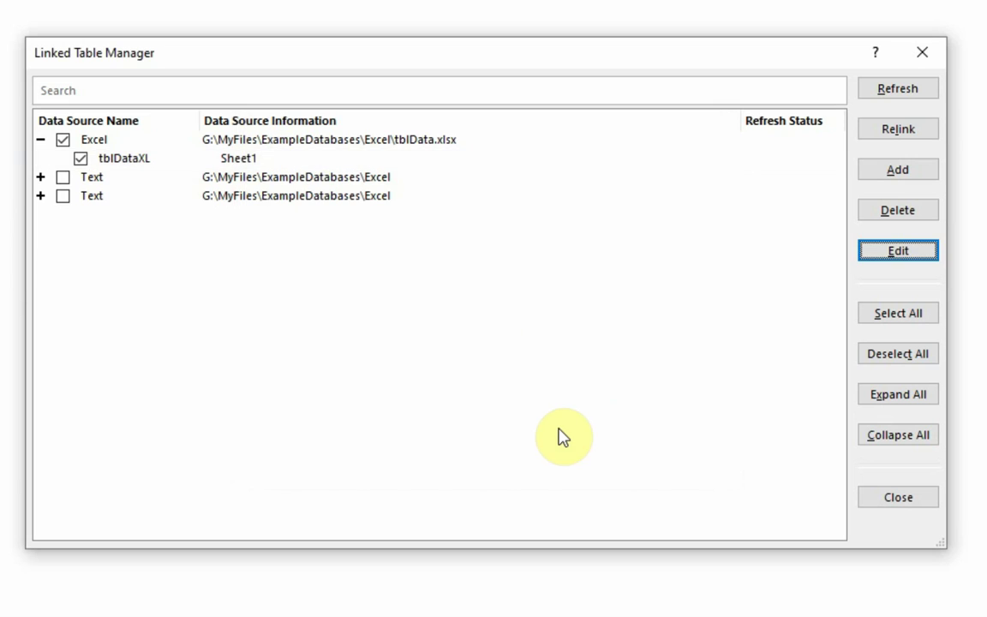
Mark tblDataCSV under the Text source and unmark tblDataXL, leaving only the CSV link selected.
{"action": "left_click", "coordinate": [40, 178]}
{"action": "left_click", "coordinate": [79, 196]}
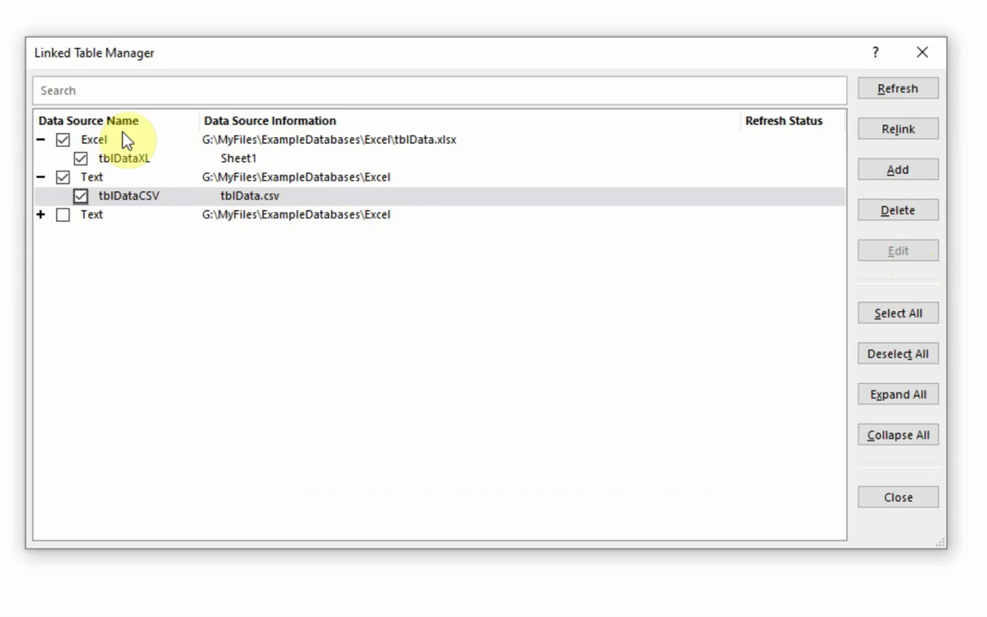
{"action": "left_click", "coordinate": [79, 159]}
{"action": "left_click", "coordinate": [80, 159]}
{"action": "left_click", "coordinate": [133, 197]}
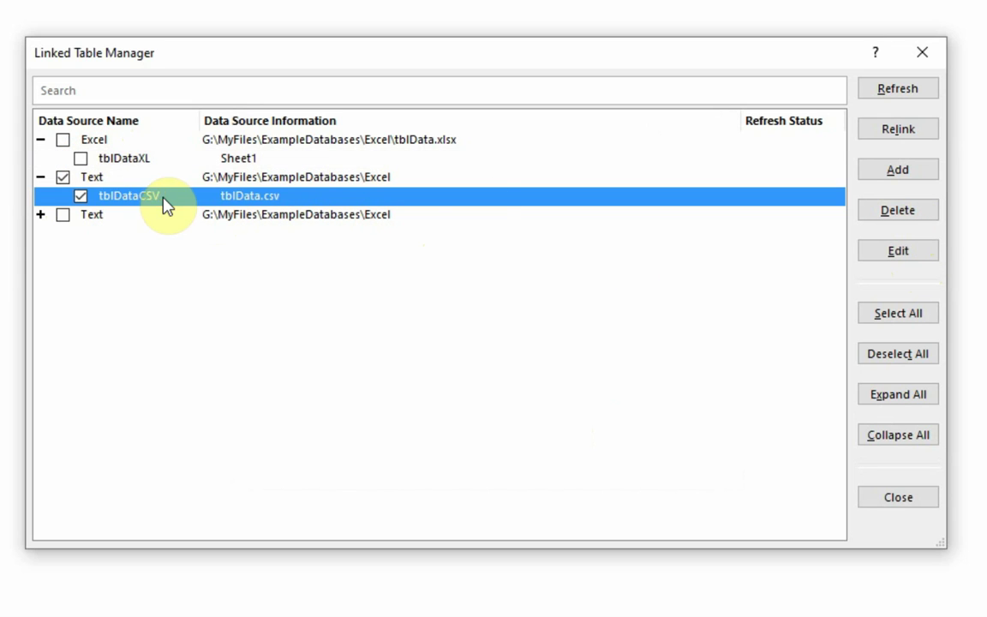
Set the tblDataCSV connection string to IMEX=0, save, refresh the link, and close the manager.
{"action": "left_click", "coordinate": [908, 252]}
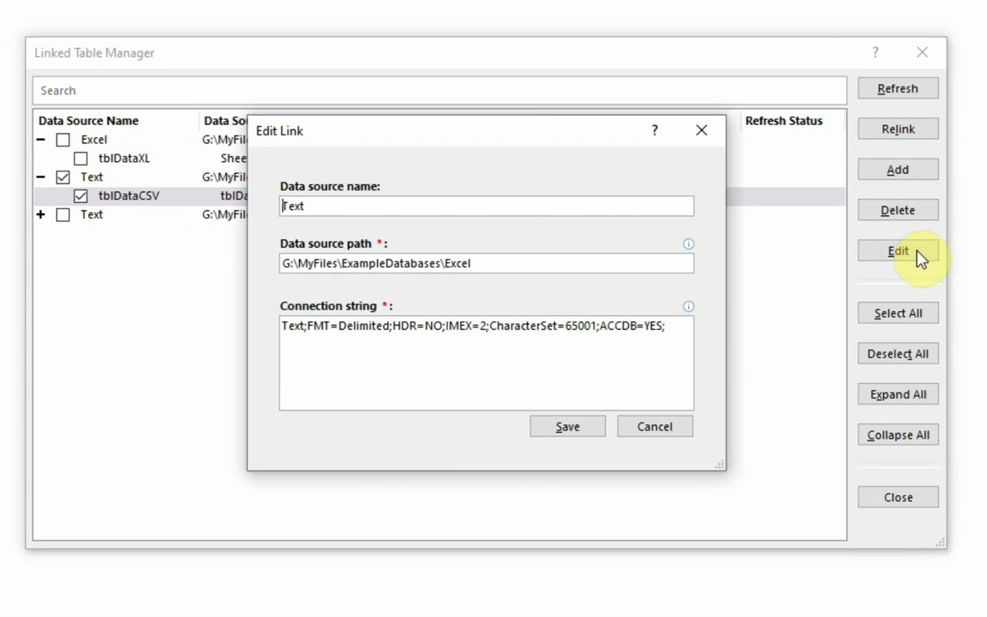
{"action": "left_click", "coordinate": [480, 326]}
{"action": "key", "text": "Delete"}
{"action": "key", "text": "Delete"}
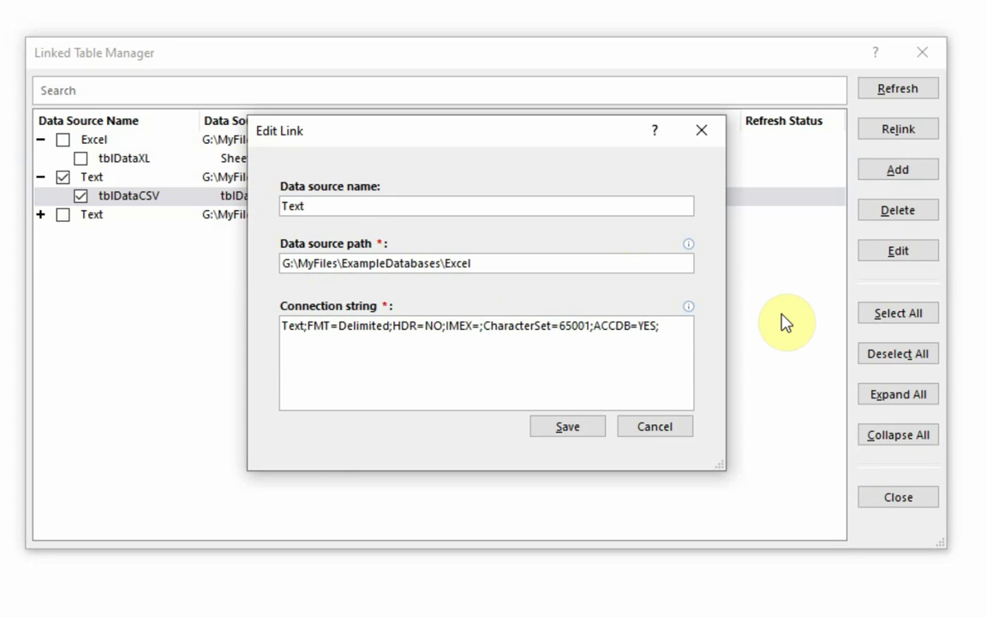
{"action": "type", "text": "0"}
{"action": "left_click", "coordinate": [567, 428]}
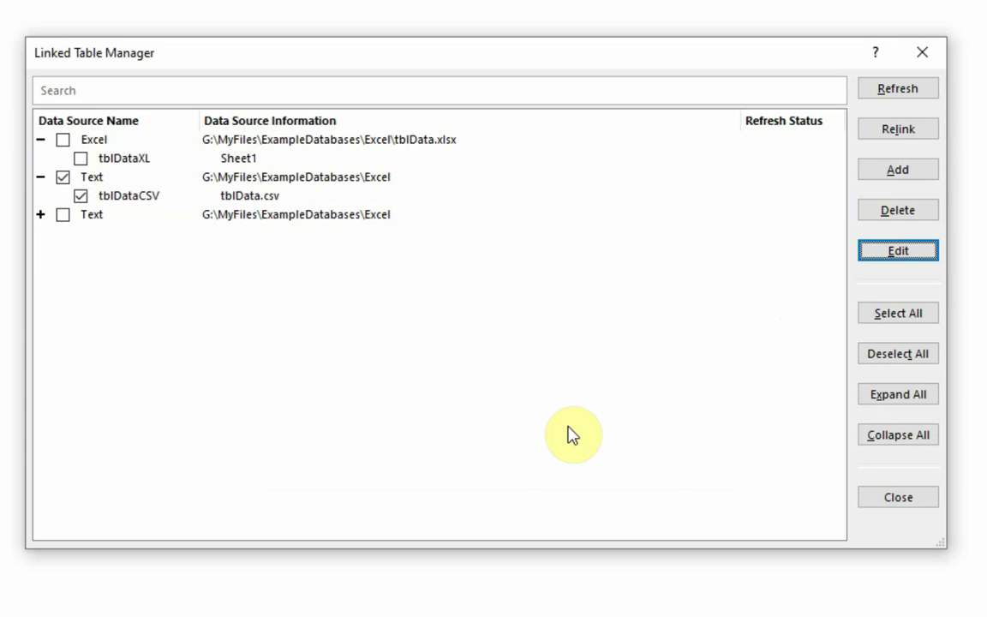
{"action": "left_click", "coordinate": [910, 96]}
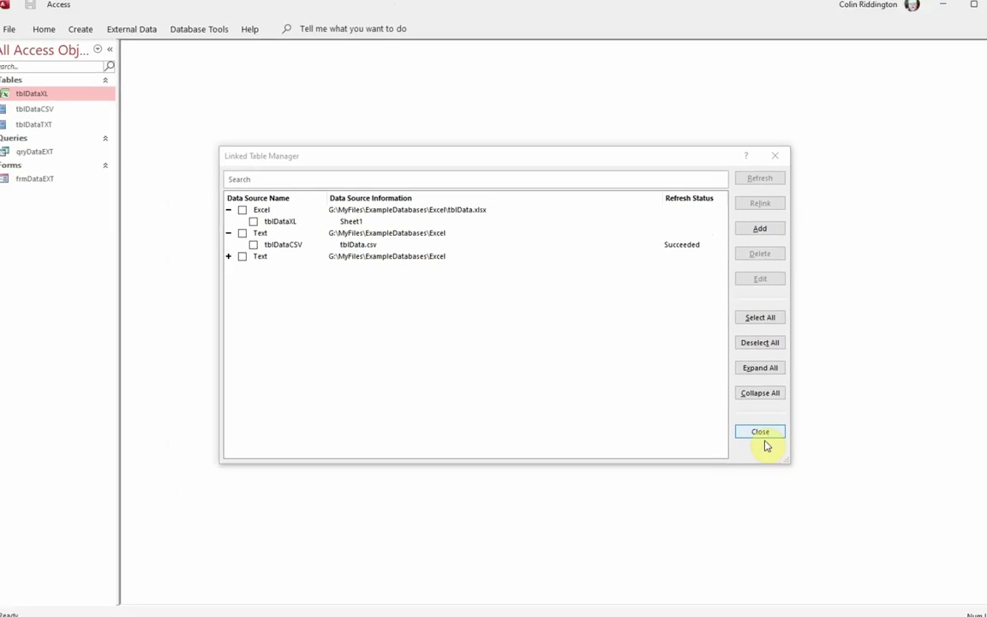
{"action": "left_click", "coordinate": [763, 435]}
{"action": "left_click", "coordinate": [50, 111]}
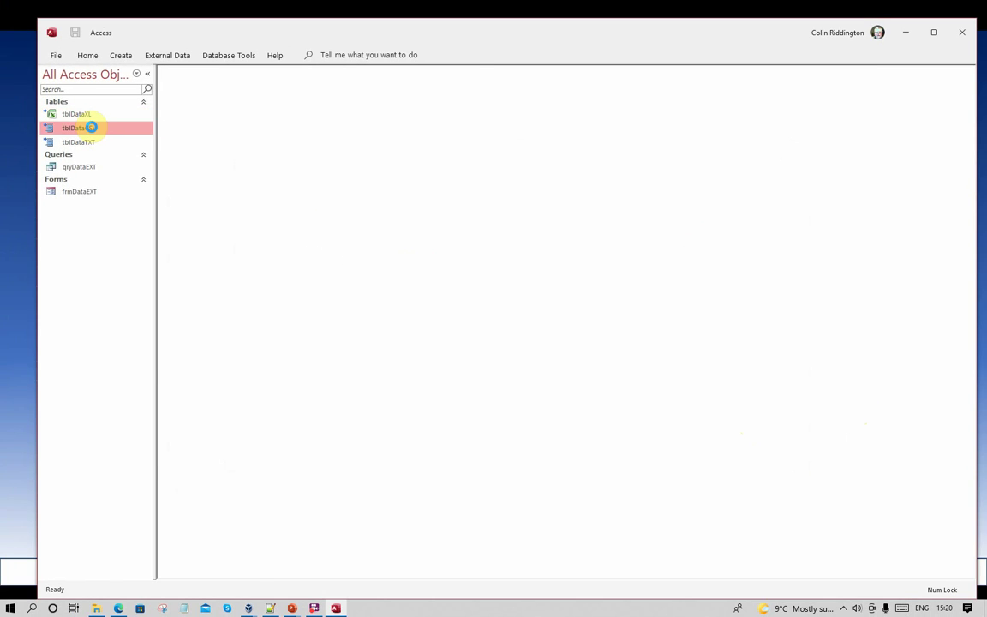
{"action": "double_click", "coordinate": [91, 127]}
{"action": "left_click", "coordinate": [308, 126]}
{"action": "type", "text": "a"}
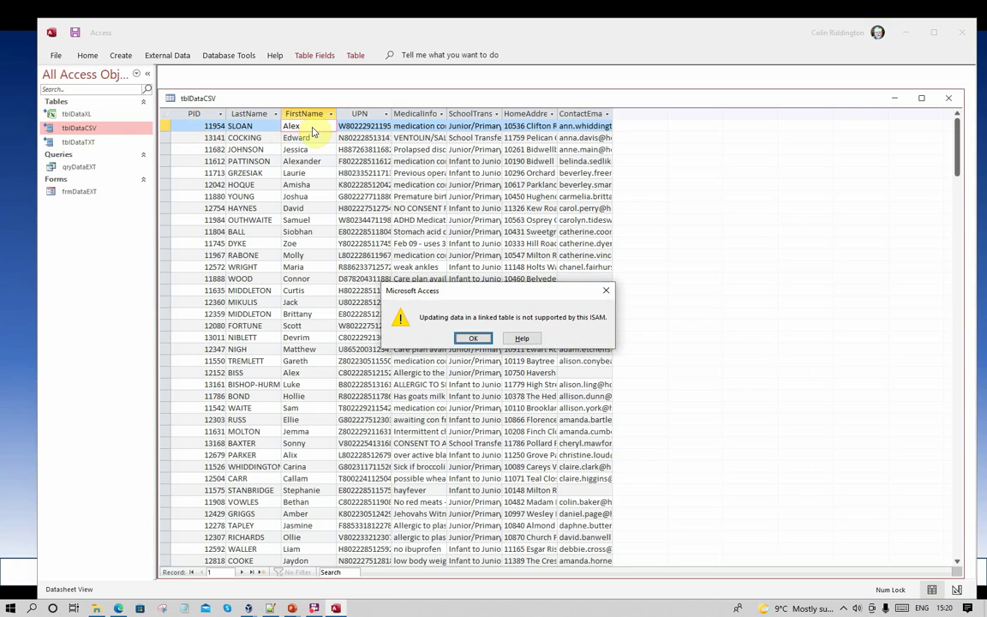
{"action": "left_click", "coordinate": [414, 190]}
{"action": "left_click", "coordinate": [474, 338]}
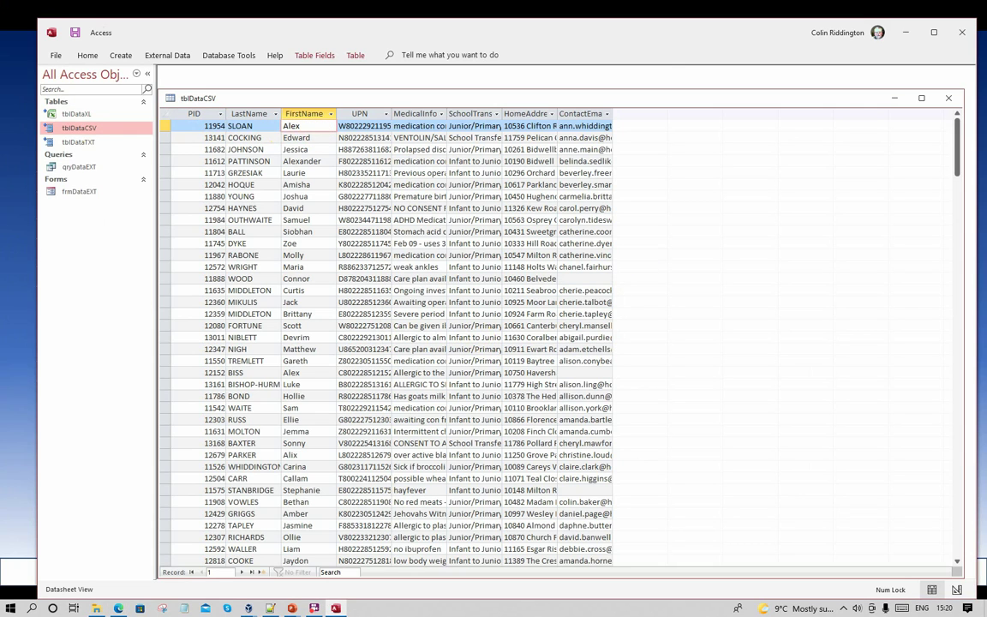
{"action": "left_click", "coordinate": [949, 98]}
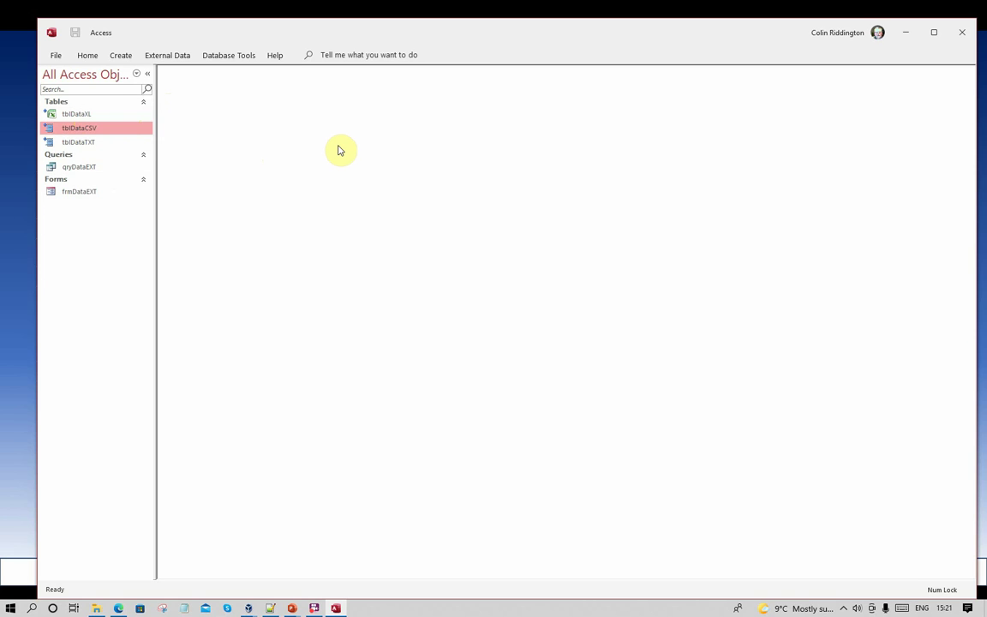
{"action": "left_click", "coordinate": [83, 171]}
{"action": "right_click", "coordinate": [84, 171]}
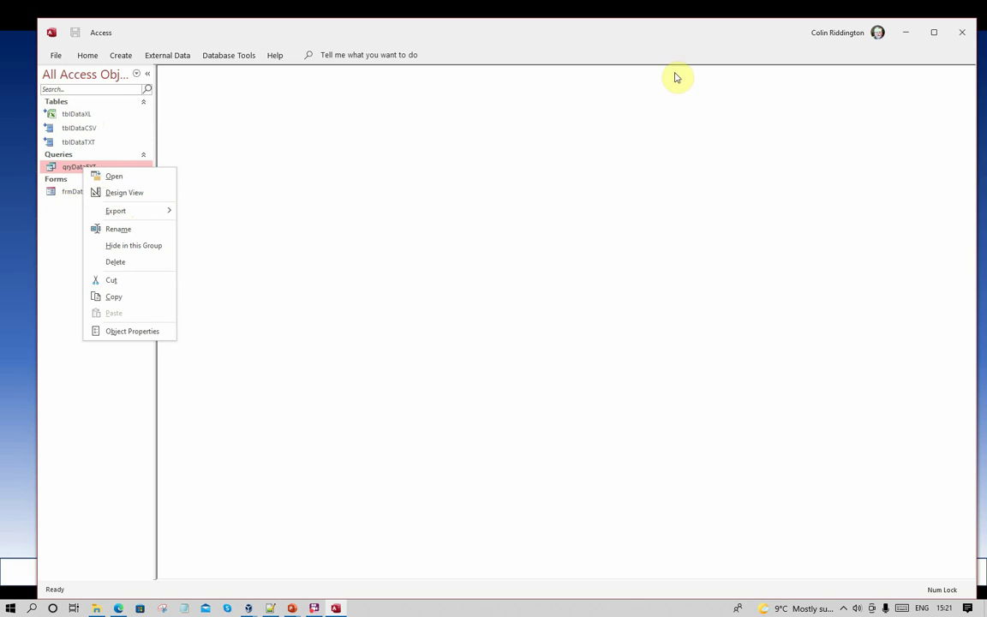
Move the Access window aside to reveal the Excel example folder in File Explorer.
{"action": "left_click_drag", "start_coordinate": [630, 35], "coordinate": [0, 3]}
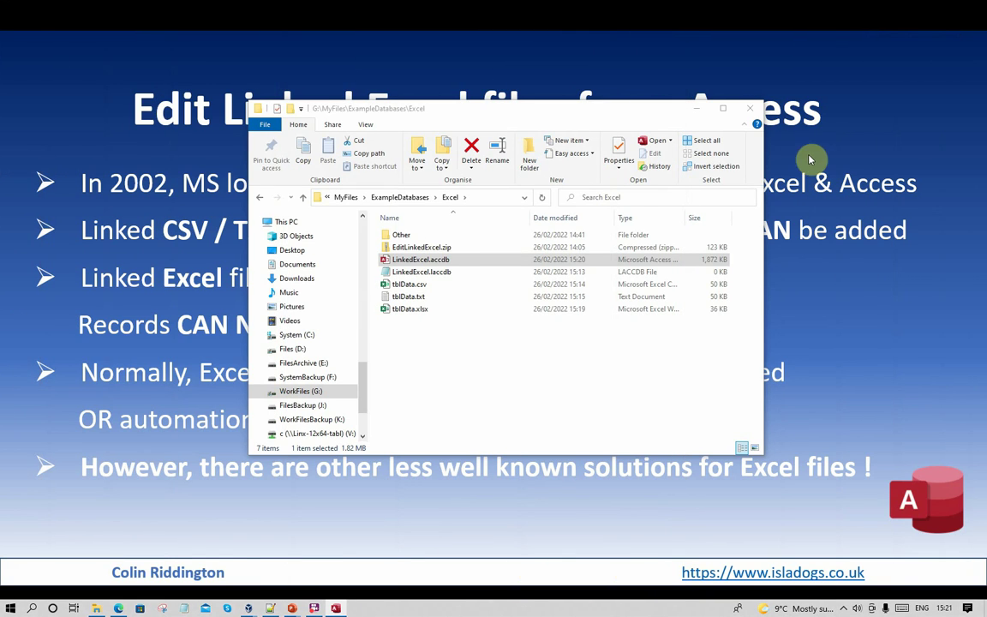